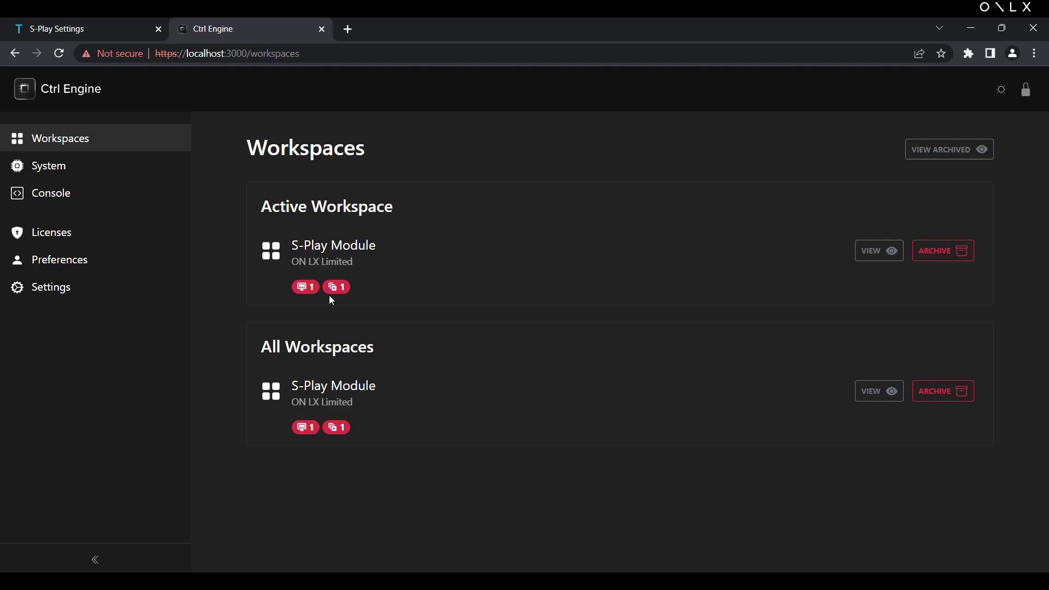
- Open the S-Play Module workspace and verify the S-Play's network settings show OSC input port 8000
left_click(886, 251)
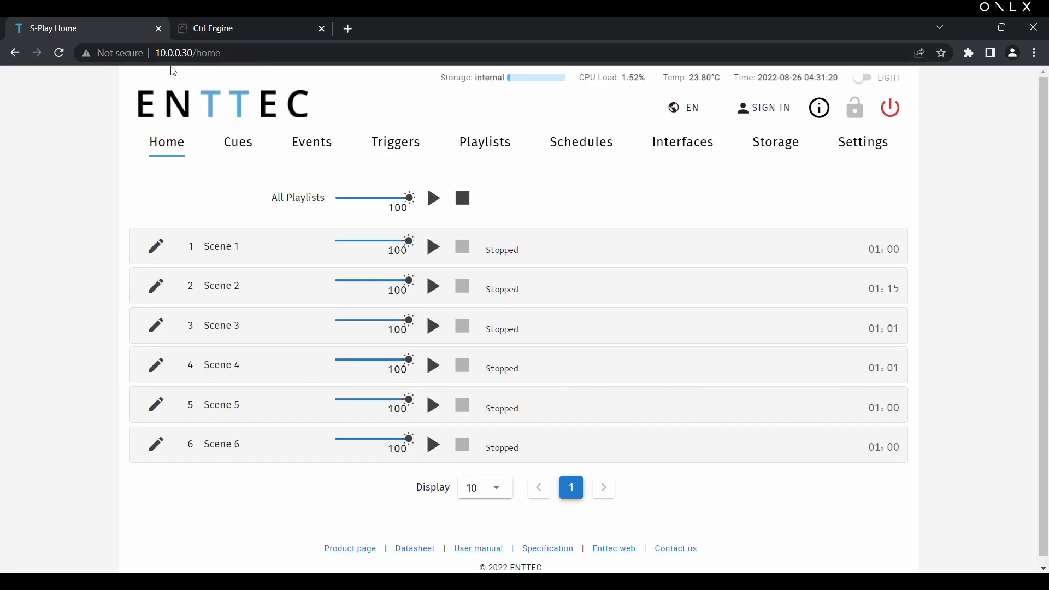
left_click(854, 148)
scroll(657, 357, "down", 4)
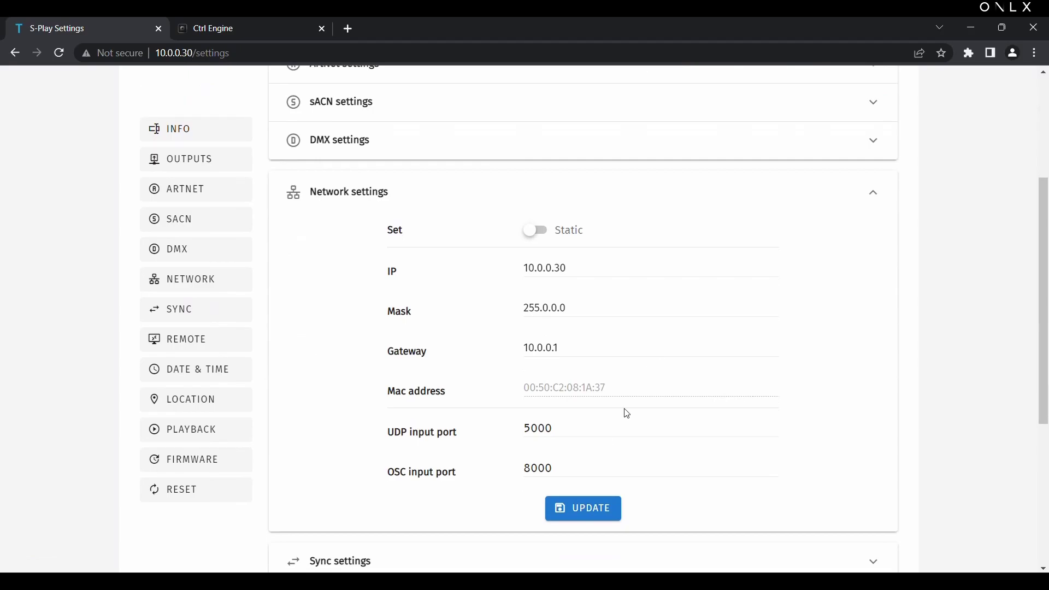
left_click(596, 461)
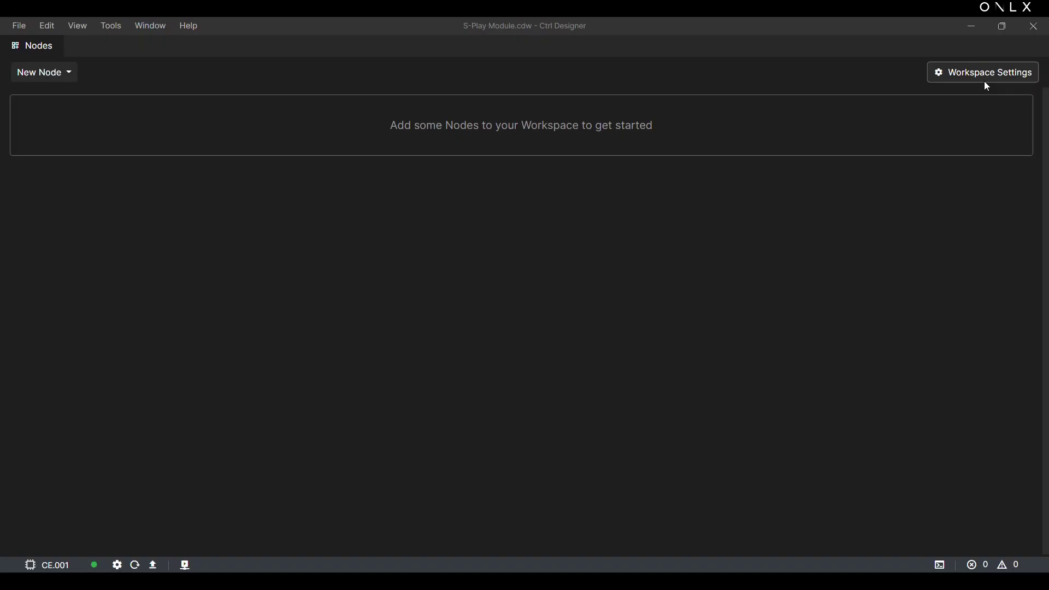
- Create an OSC patch labelled 'S-Play' with IP 10.0.0.30 and port 8000, then save it
left_click(986, 81)
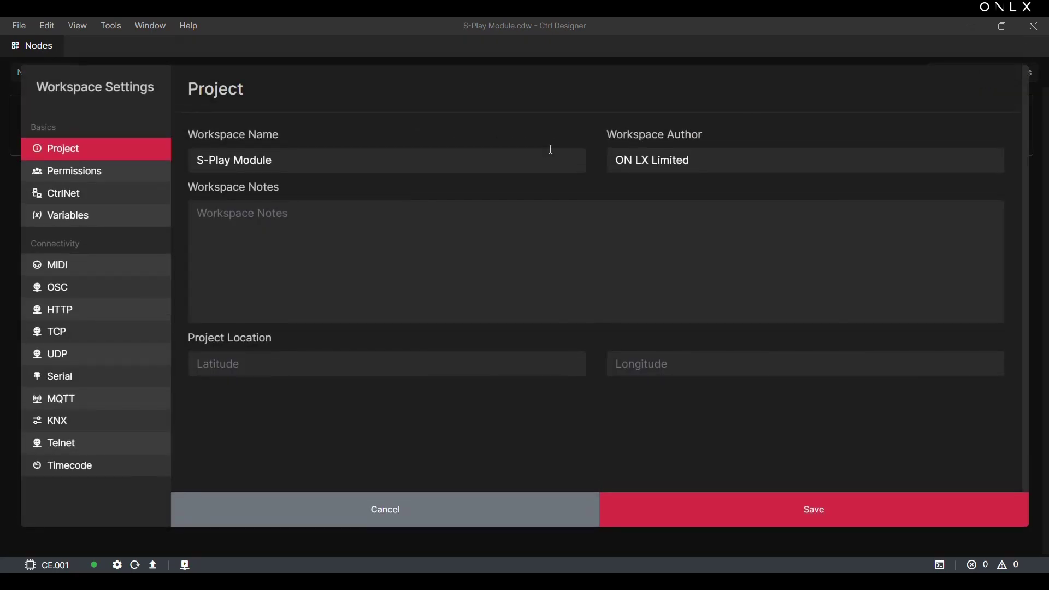
left_click(129, 288)
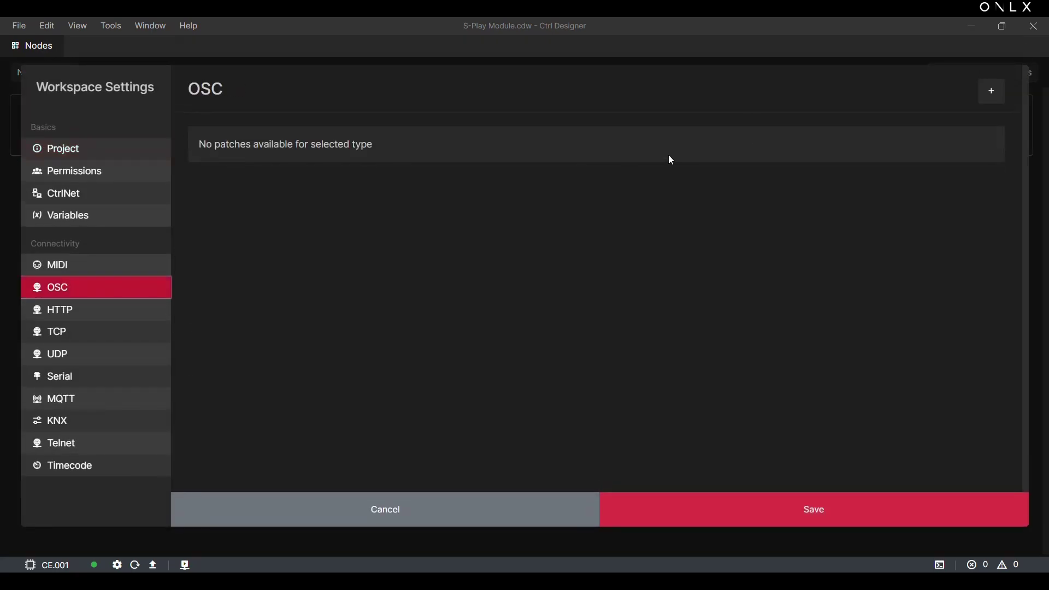
left_click(995, 93)
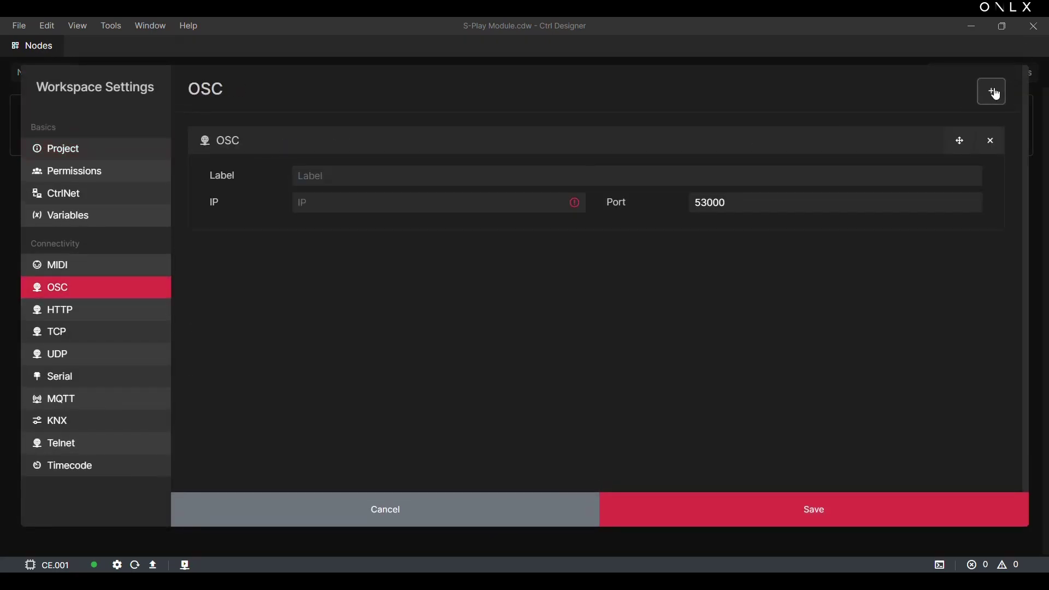
left_click(604, 176)
type("S-Play")
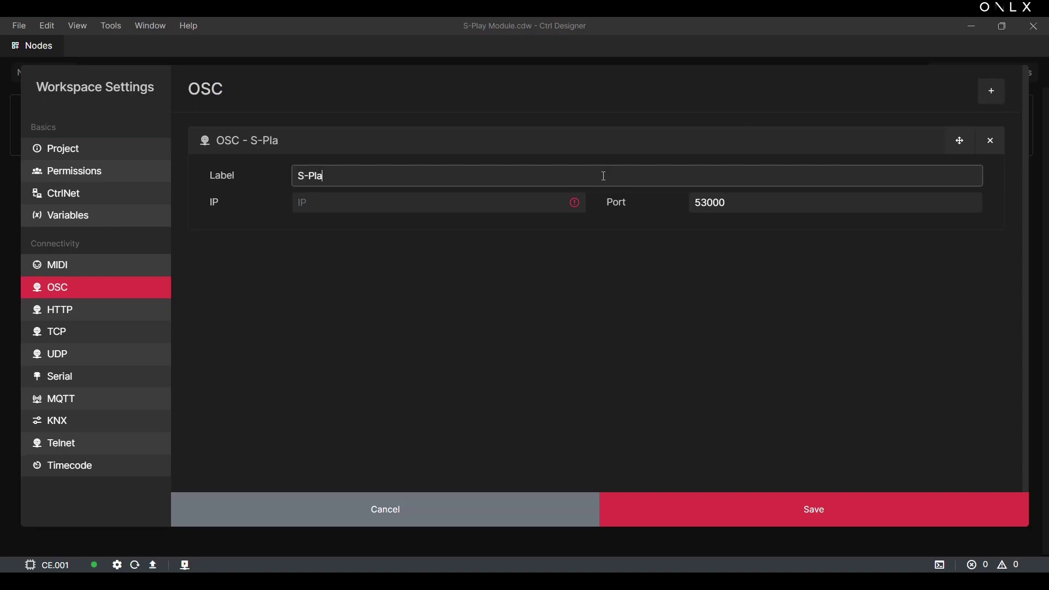
left_click(512, 208)
type("10.0")
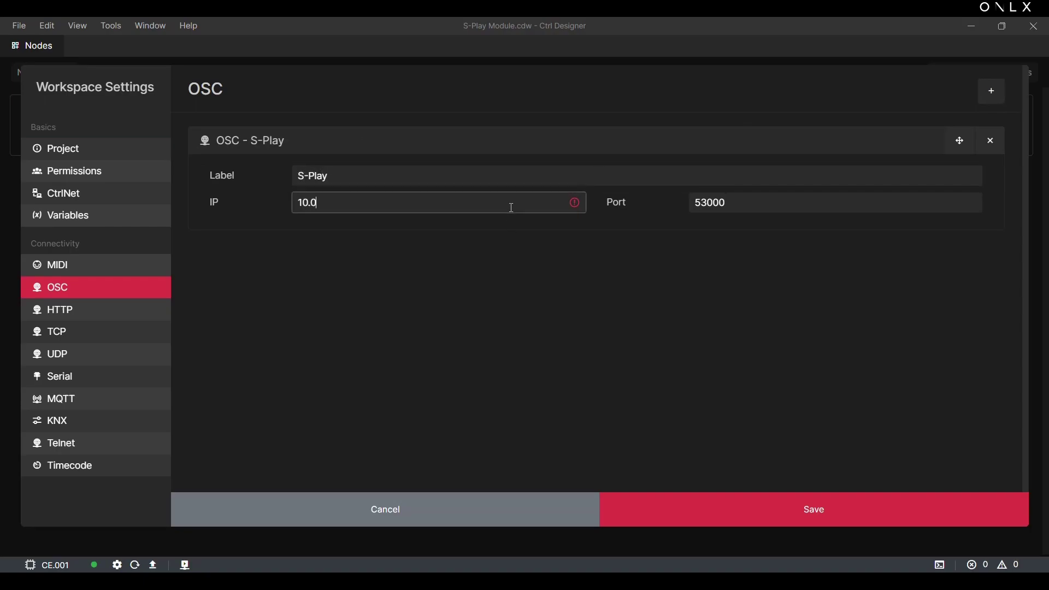
type(".0.30")
left_click(747, 204)
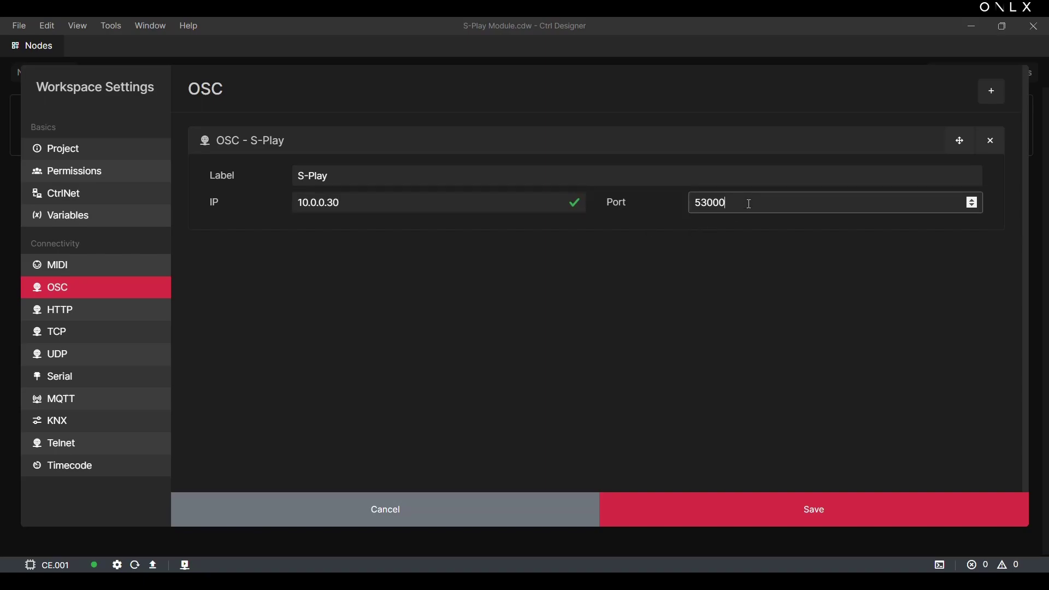
type("530")
key("BackSpace")
key("BackSpace")
key("BackSpace")
type("8000")
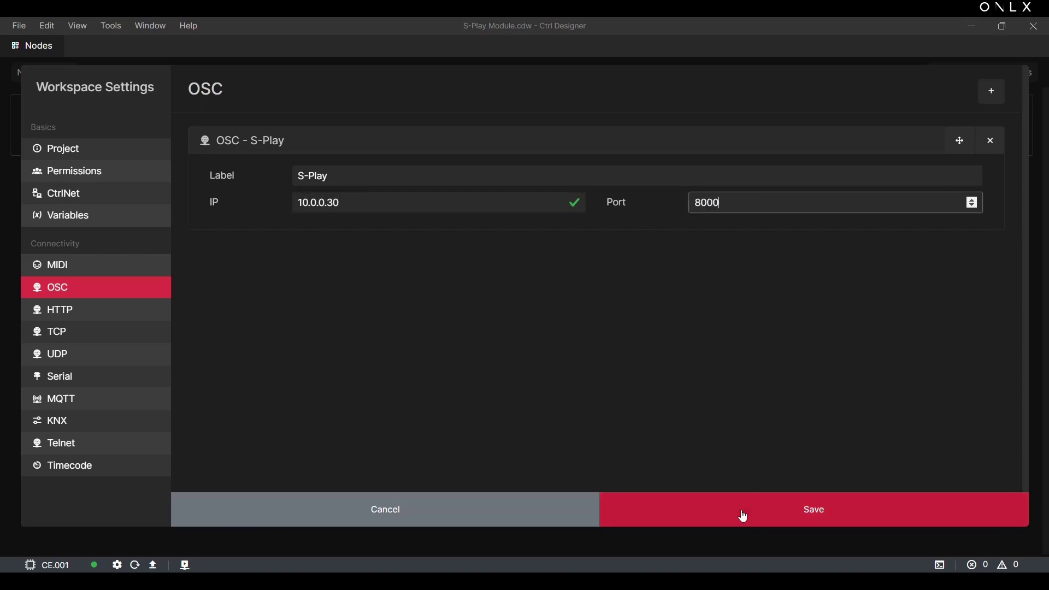
left_click(742, 519)
- Create a new module node labelled 'S-Play' with description 'Lighting Controller'
left_click(68, 81)
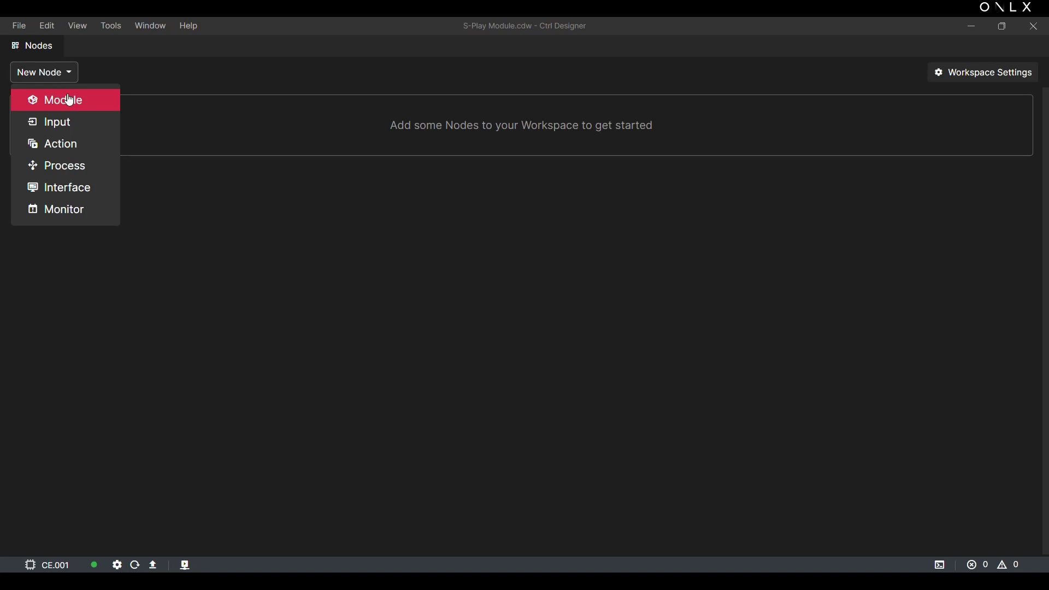
left_click(70, 100)
left_click(205, 159)
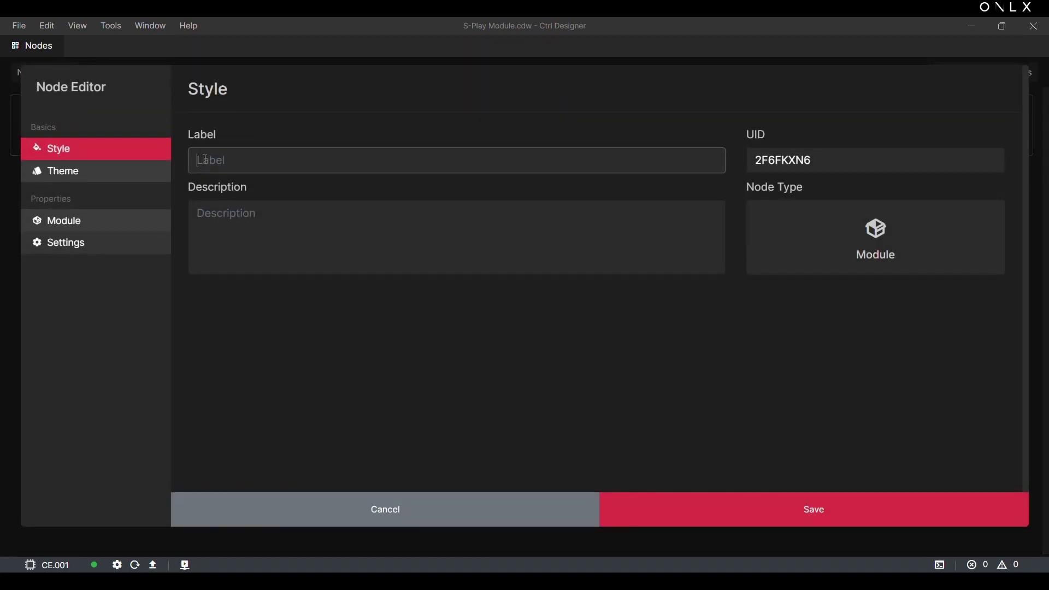
type("S-Play")
left_click(224, 211)
type("Lighting ")
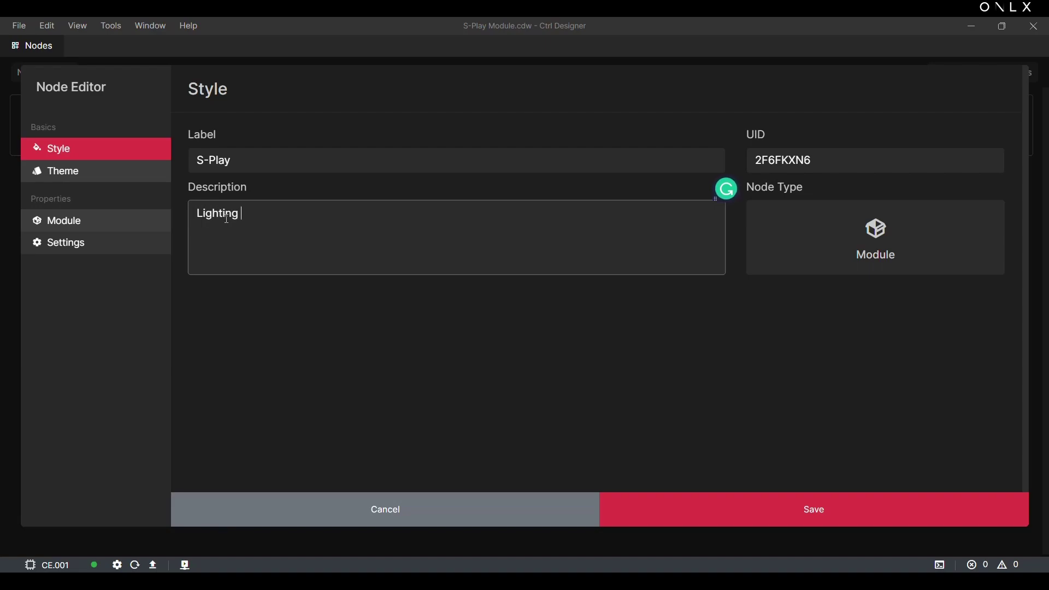
type("Controller")
- Assign the ENTTEC S-PLAY module, link it to the S-Play (10.0.0.30) patch, and save
left_click(91, 184)
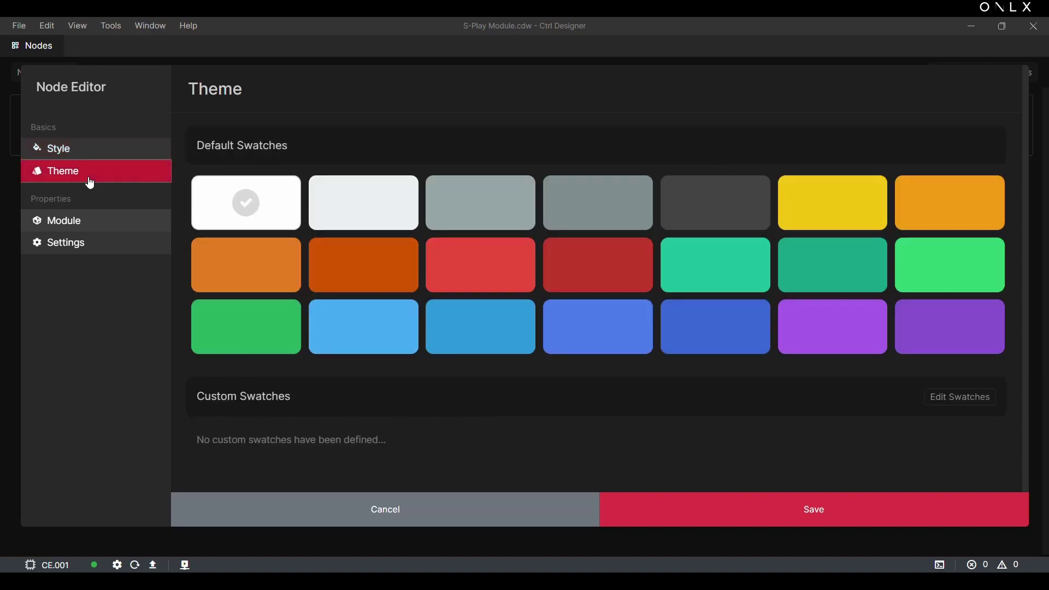
left_click(91, 223)
scroll(276, 328, "down", 4)
scroll(281, 329, "down", 5)
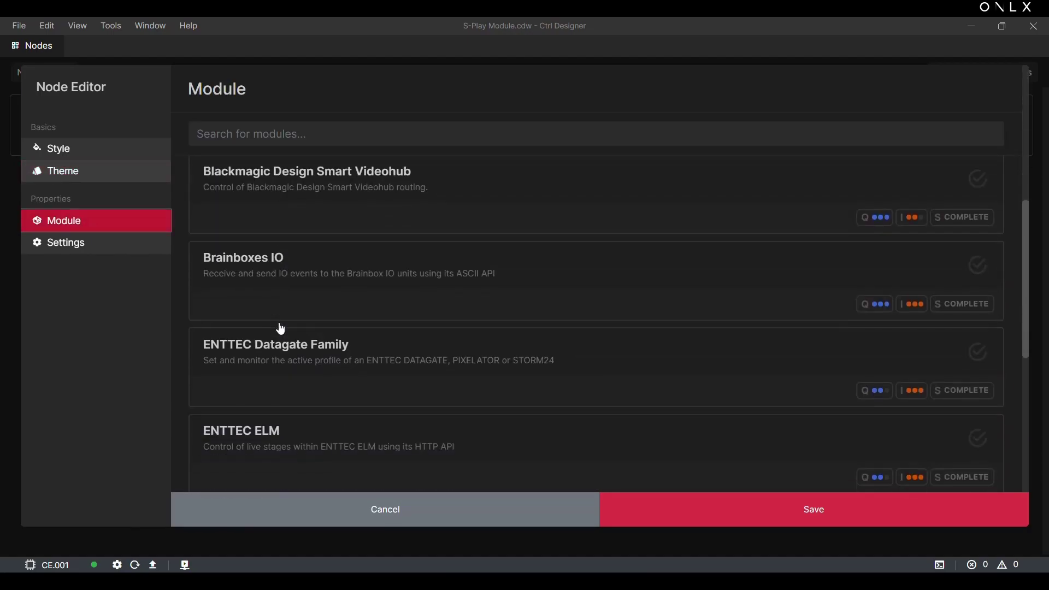
left_click(290, 422)
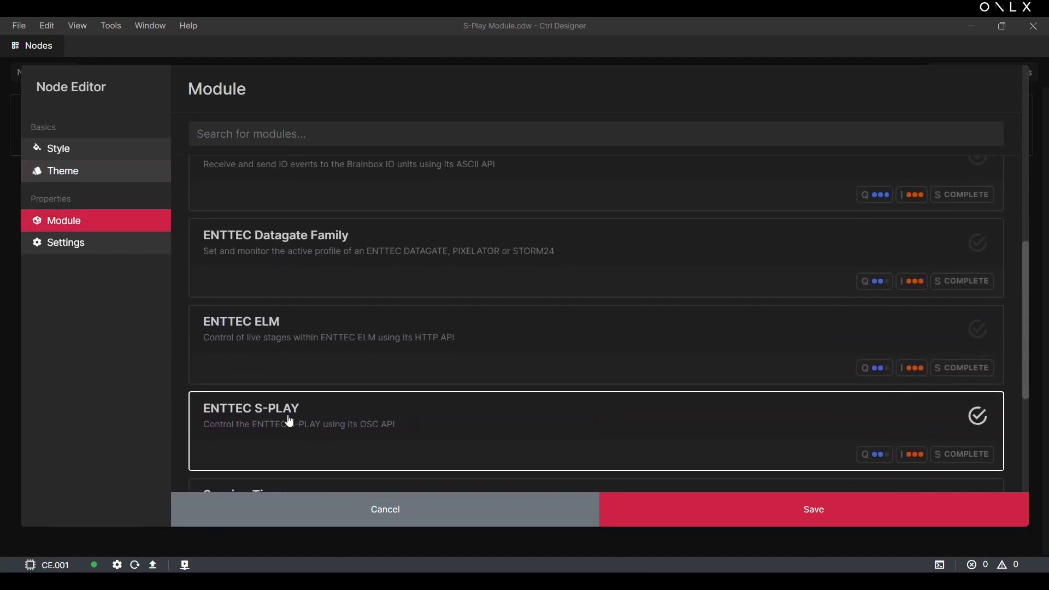
left_click(130, 251)
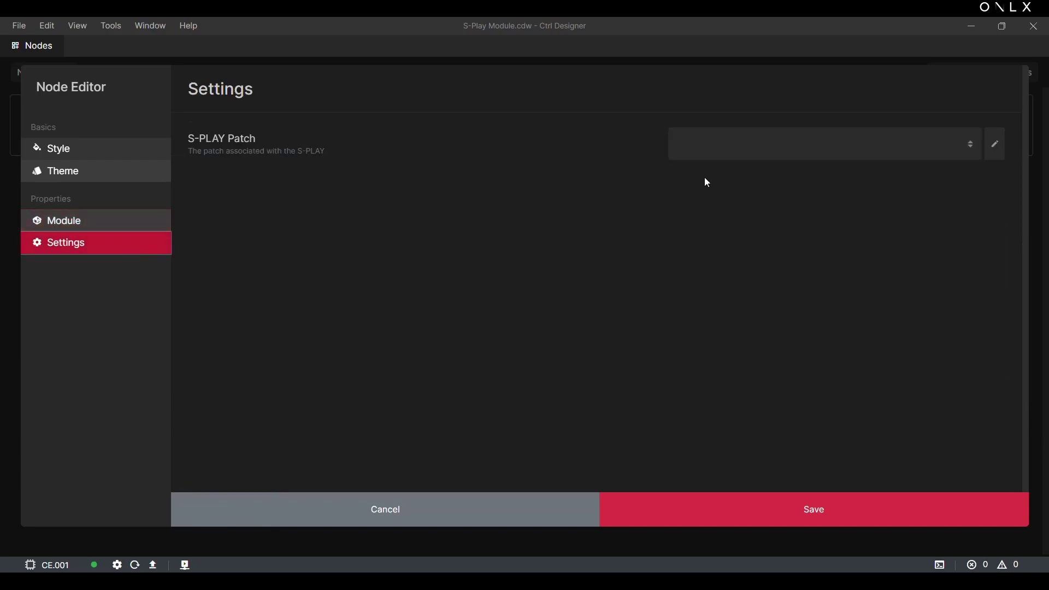
left_click(789, 149)
left_click(783, 182)
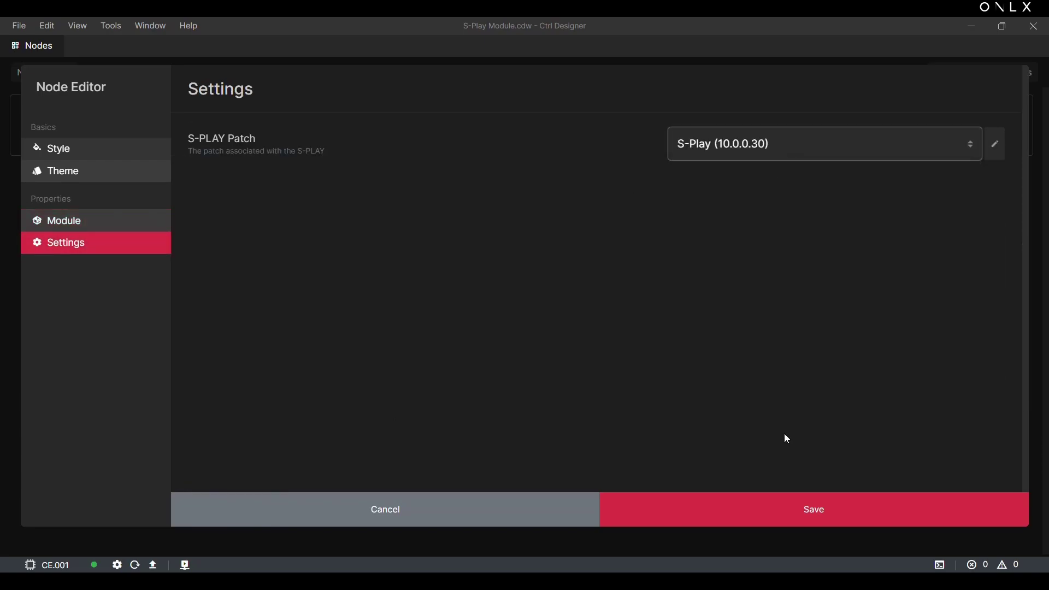
left_click(766, 511)
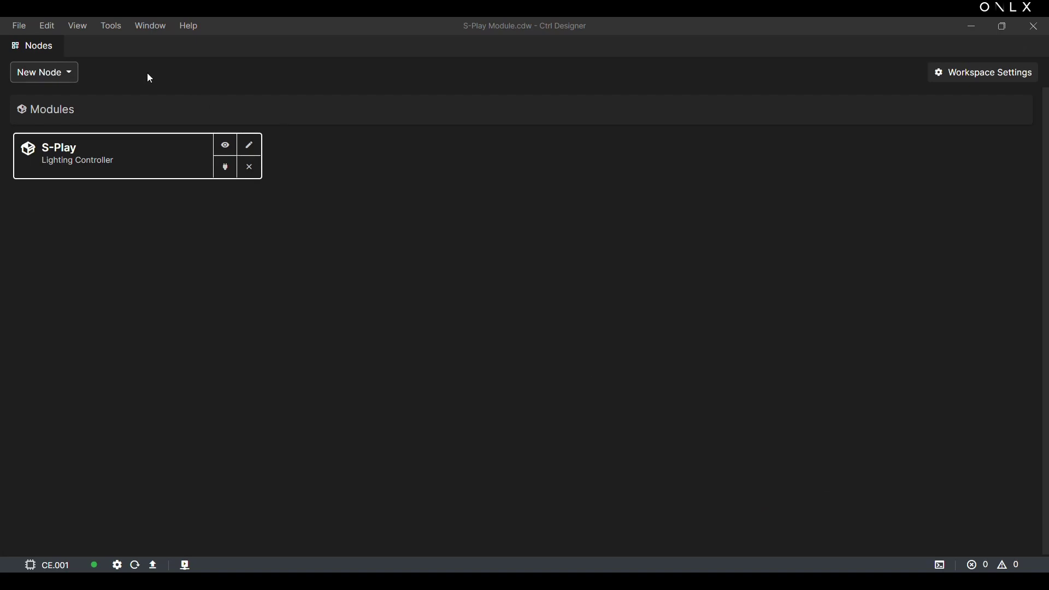
- Create a new process with an S-Play block targeting Play Playlist
left_click(70, 73)
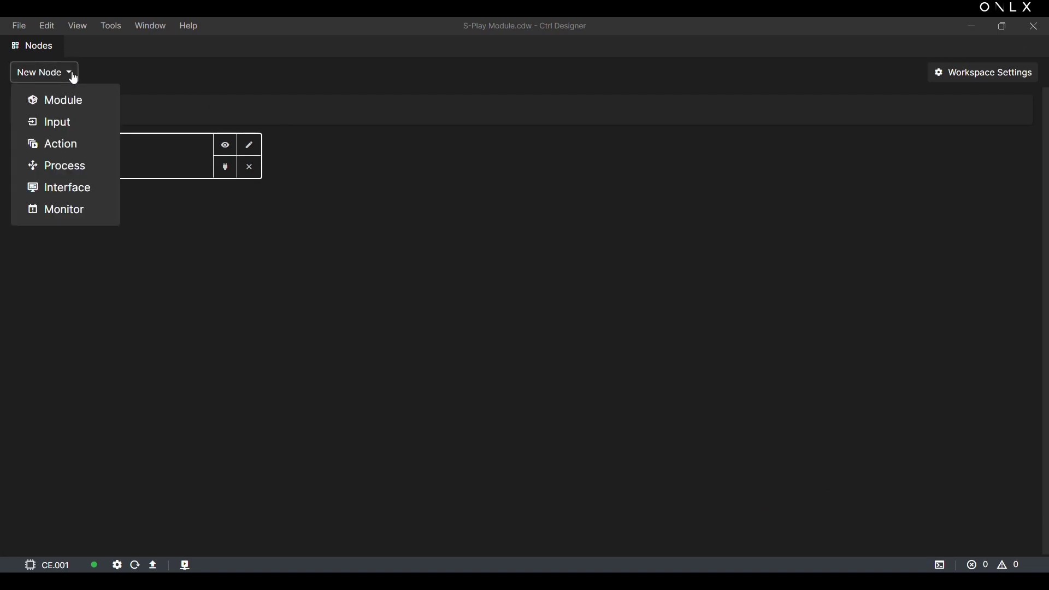
left_click(70, 170)
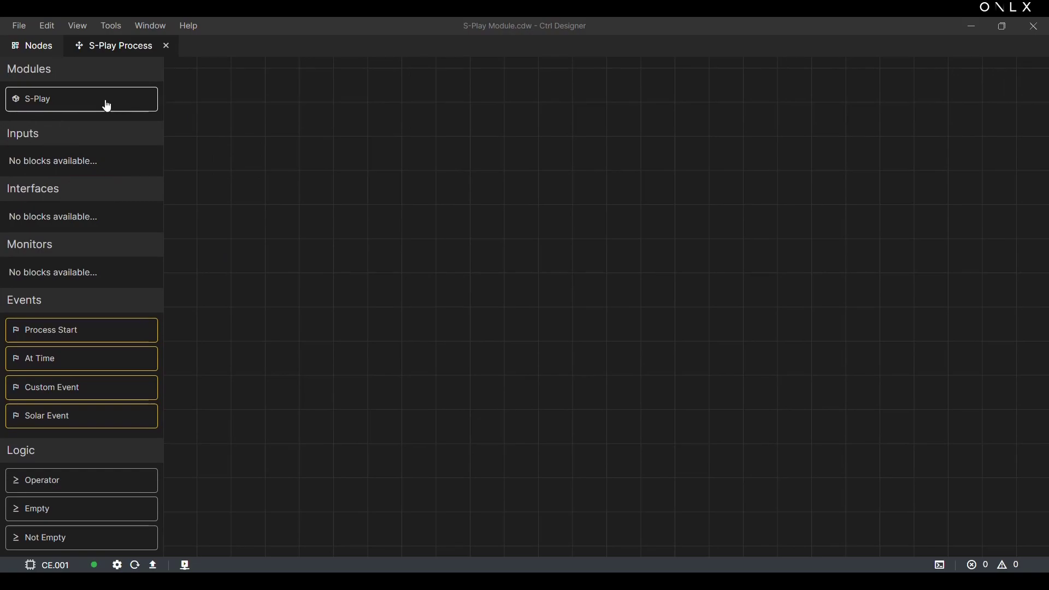
left_click_drag(108, 106, 631, 231)
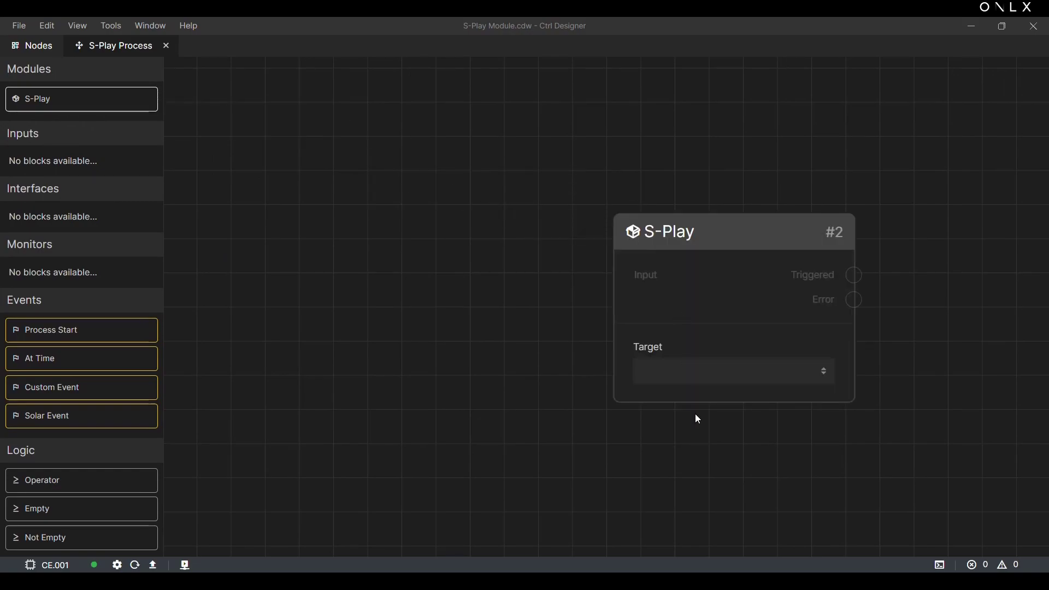
left_click(700, 381)
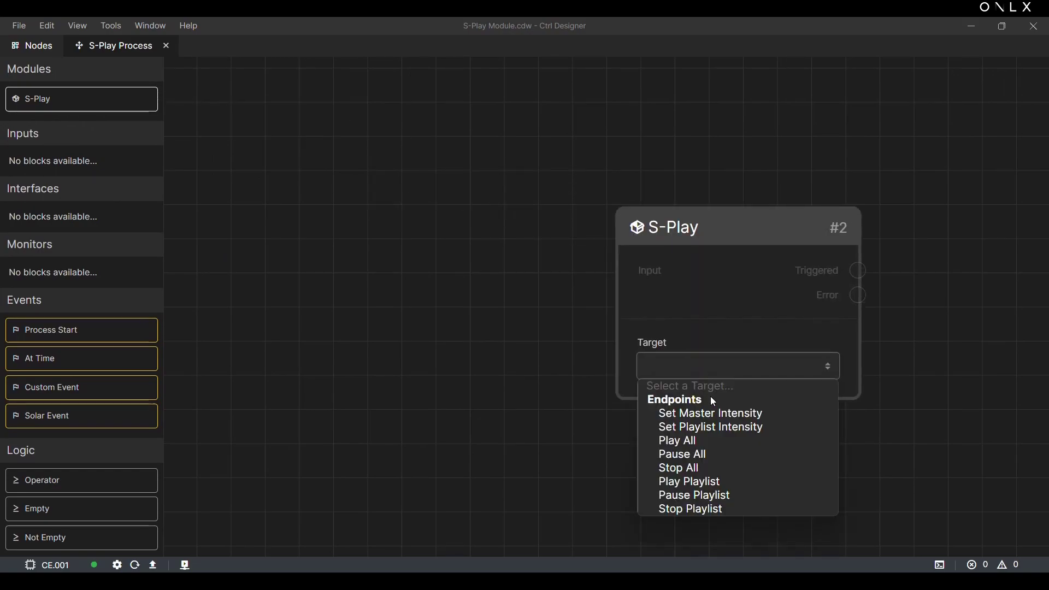
left_click(708, 485)
- Try pulling wires from the block's Input, Triggered and Error ports
left_click_drag(619, 273, 443, 268)
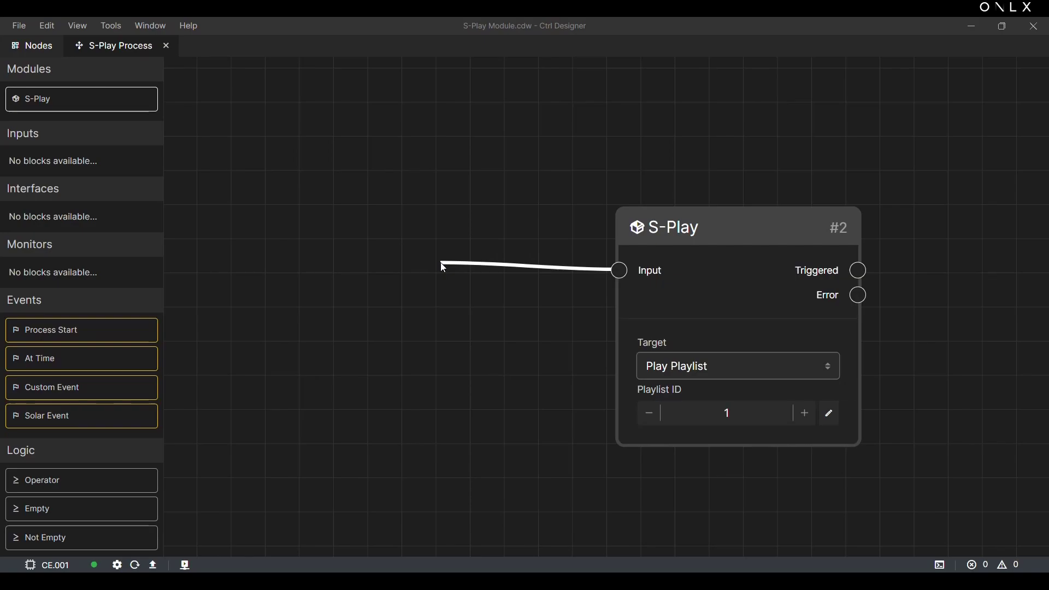
left_click_drag(444, 268, 444, 268)
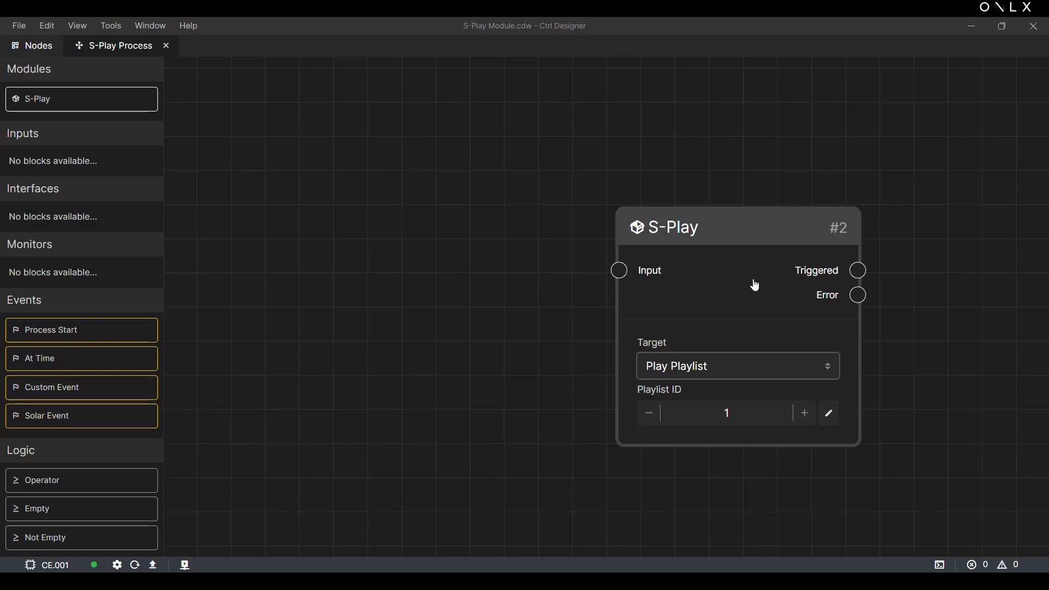
left_click_drag(859, 270, 901, 269)
left_click_drag(858, 295, 982, 303)
- Set the S-Play block to Set Playlist Intensity for playlist 3, with Intensity from $my_variable
left_click(829, 367)
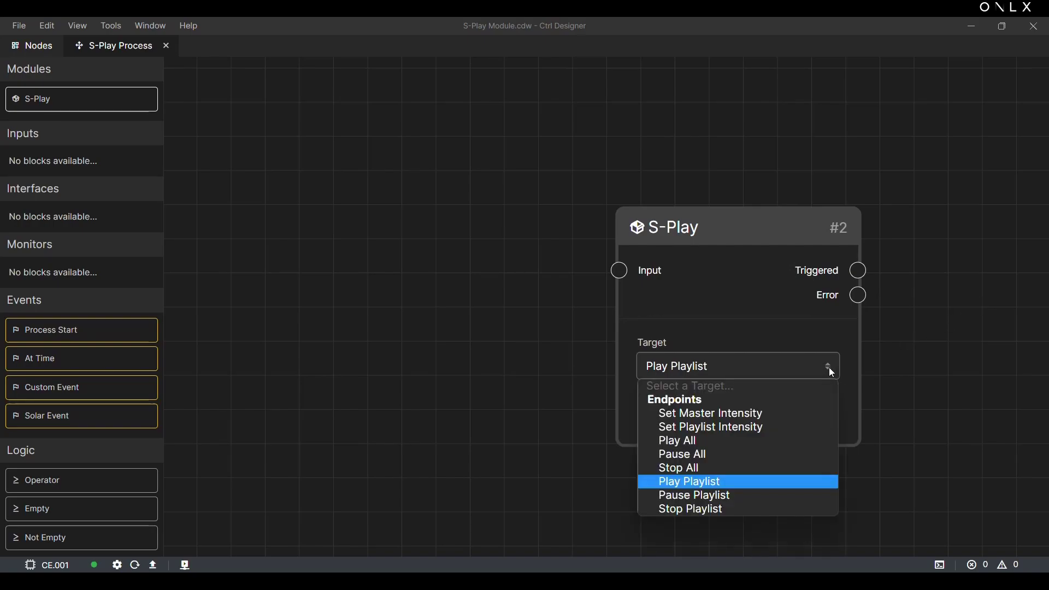
left_click(744, 433)
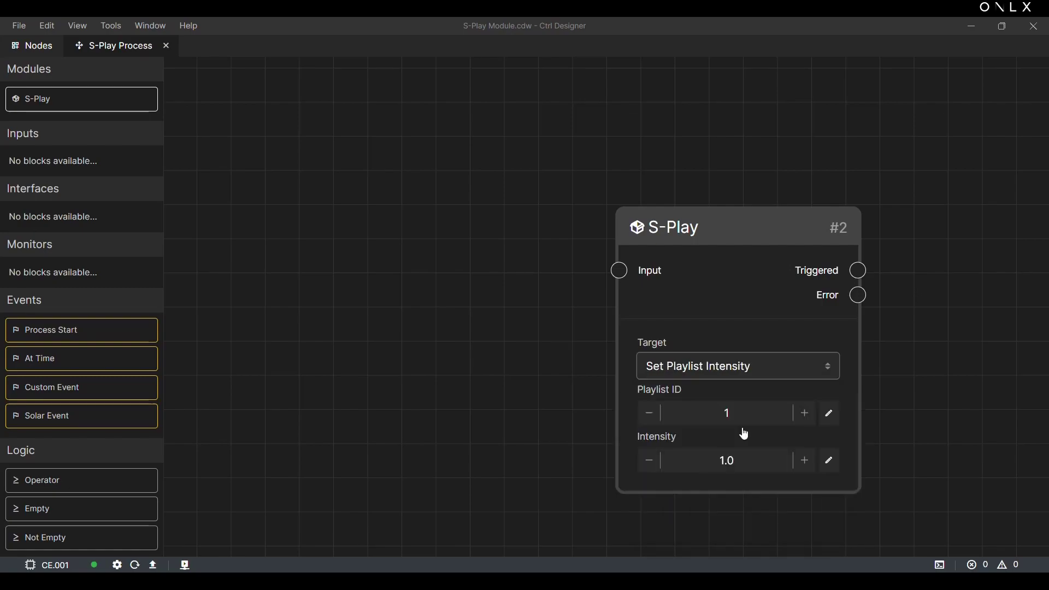
left_click(806, 418)
left_click(806, 418)
left_click(650, 462)
left_click(651, 462)
left_click(652, 462)
left_click(652, 463)
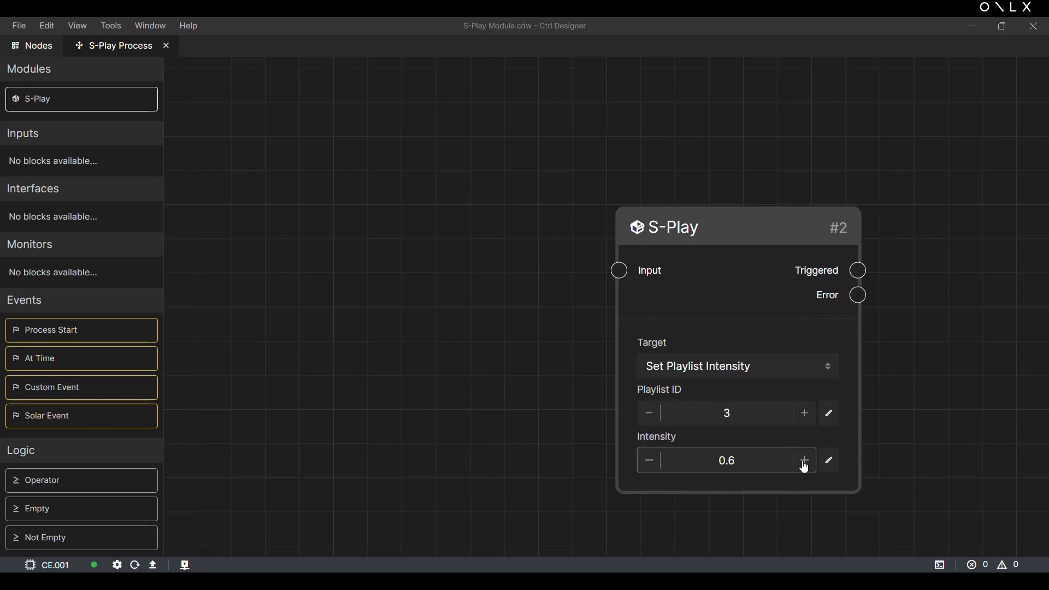
left_click(831, 465)
key("BackSpace")
key("BackSpace")
key("BackSpace")
type("$")
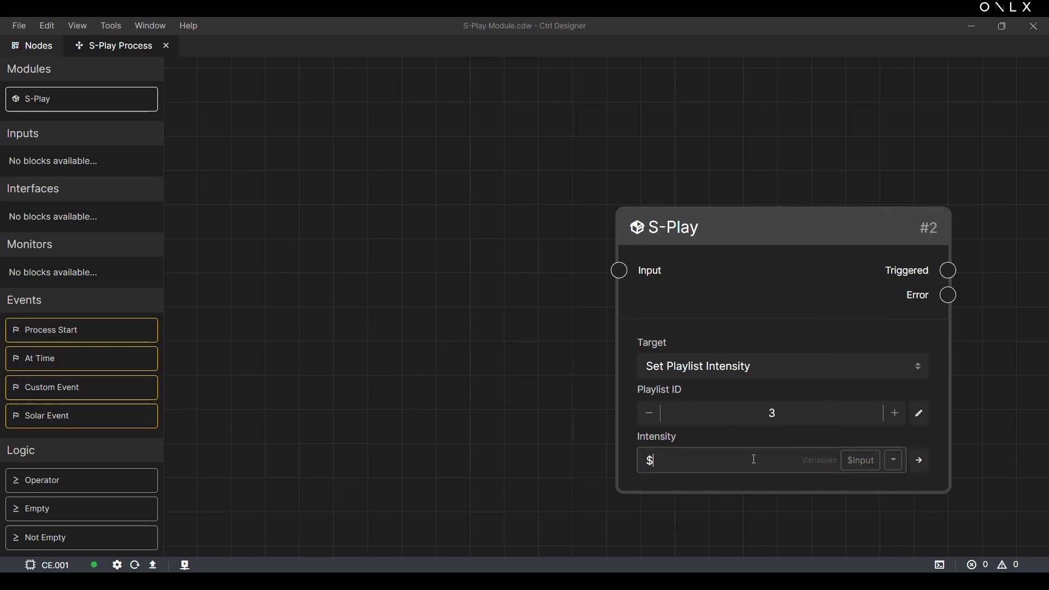
type("my_variable")
- Move the block up and add a second S-Play block #3 set to master intensity
left_click_drag(755, 228, 721, 95)
scroll(391, 265, "down", 4)
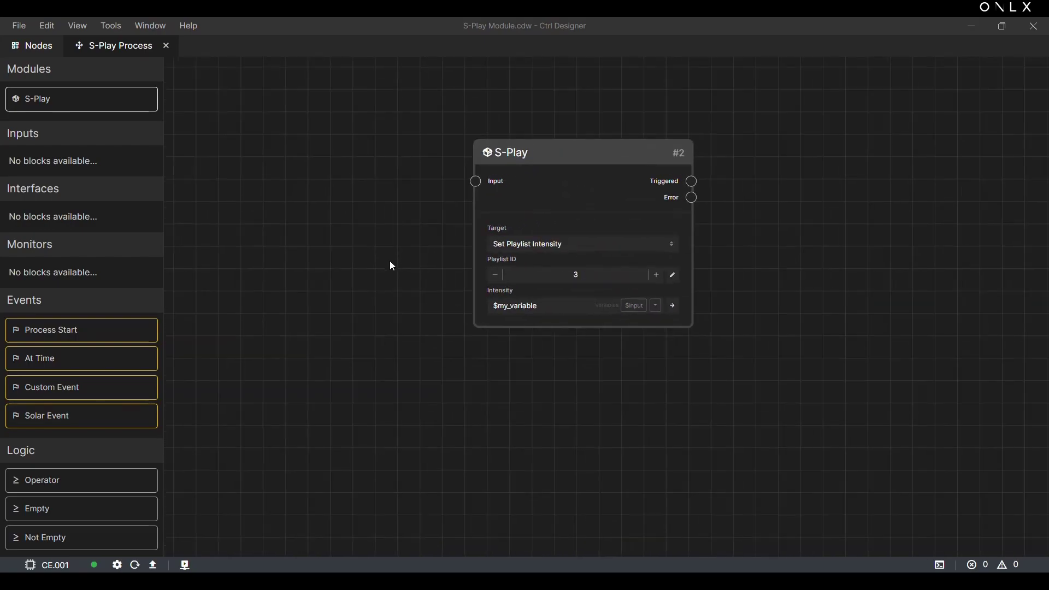
left_click_drag(87, 105, 537, 351)
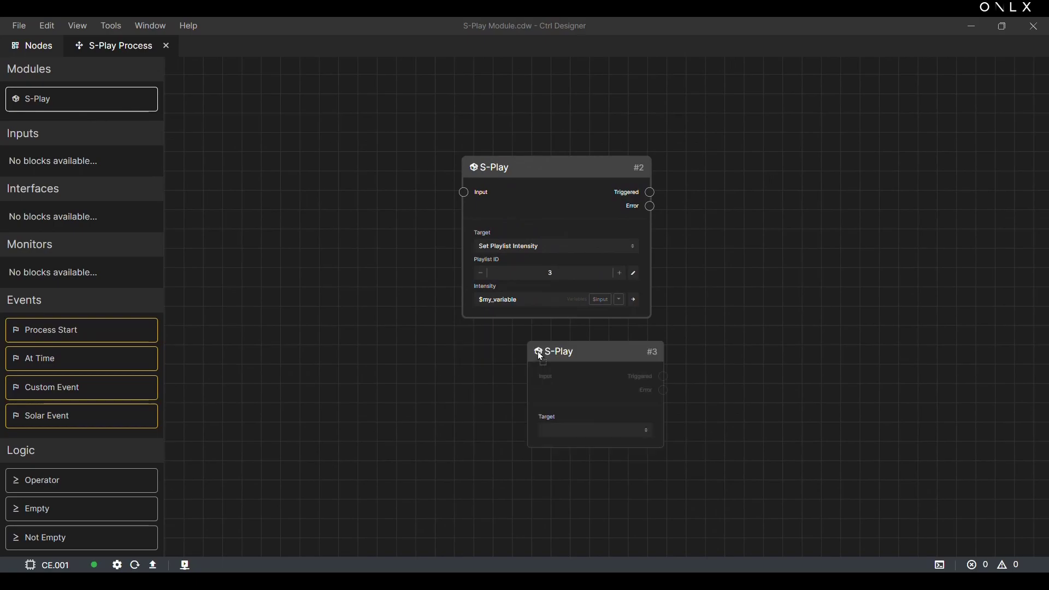
left_click(604, 432)
left_click(610, 322)
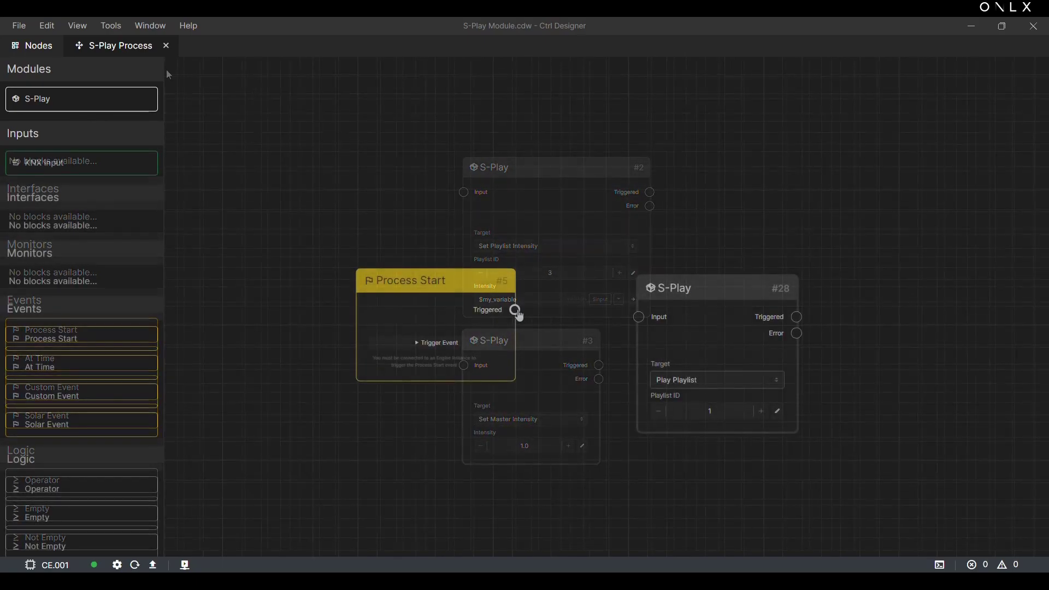
- Connect Process Start's Triggered output to S-Play #28's Input, then survey the other node chains
left_click_drag(514, 310, 640, 319)
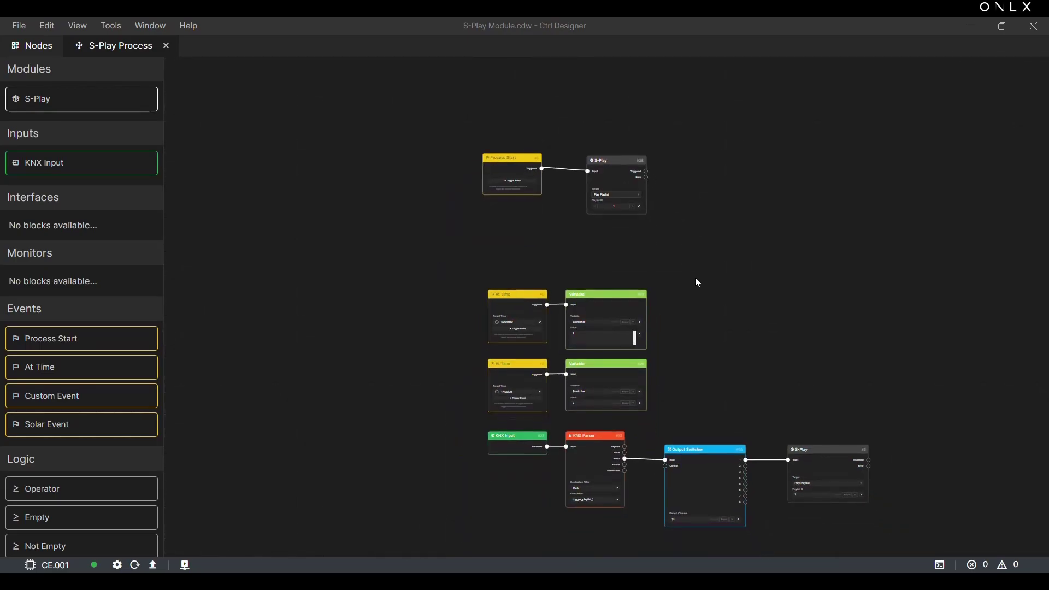
left_click_drag(694, 277, 565, 184)
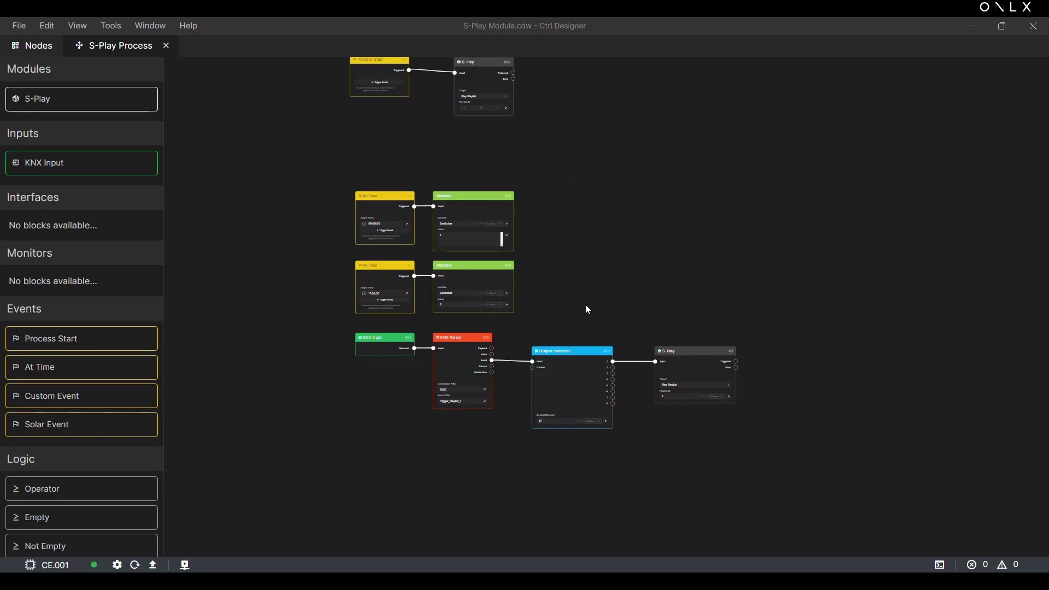
scroll(588, 307, "up", 3)
scroll(587, 308, "up", 2)
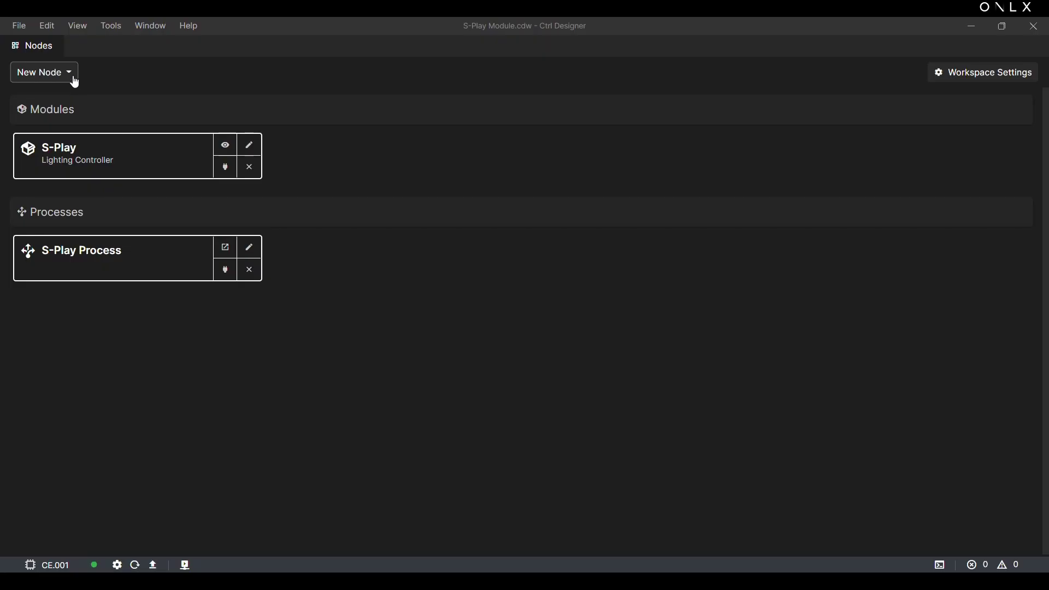
- Create a new action node named 'Scene'
left_click(73, 76)
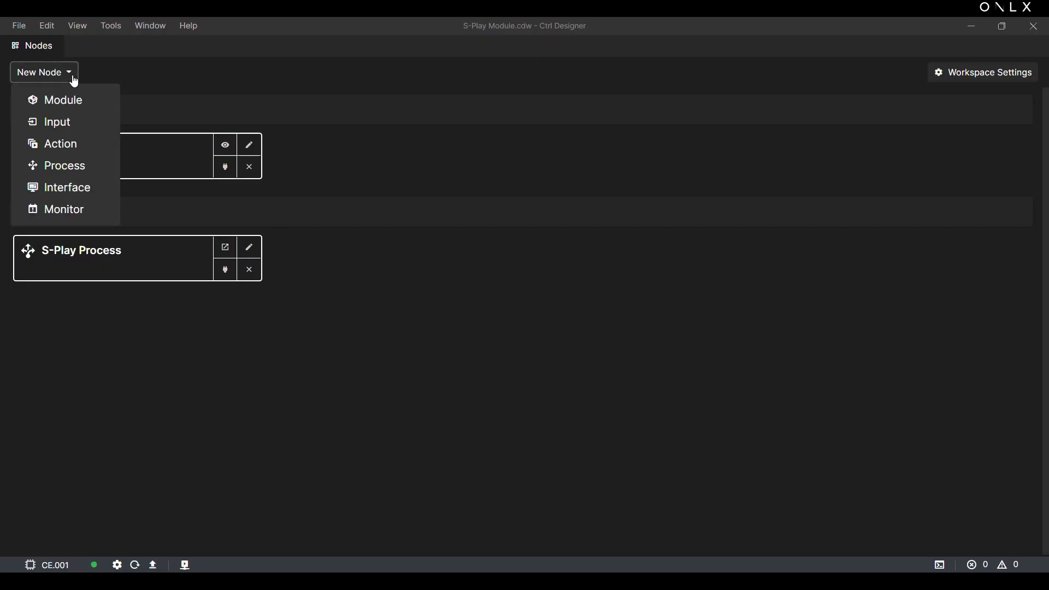
left_click(74, 148)
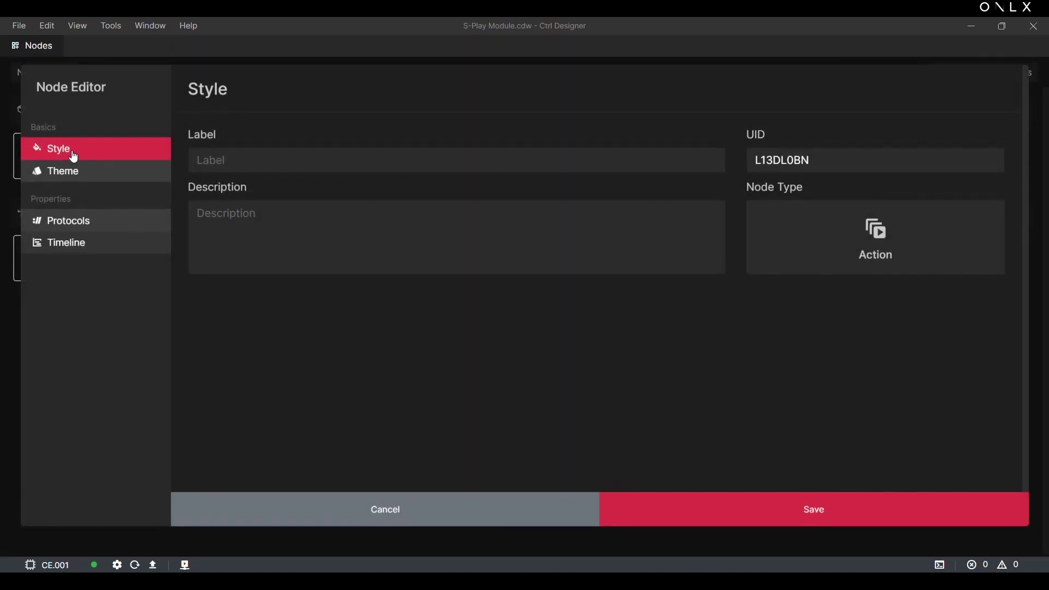
left_click(203, 155)
type("Scene 1")
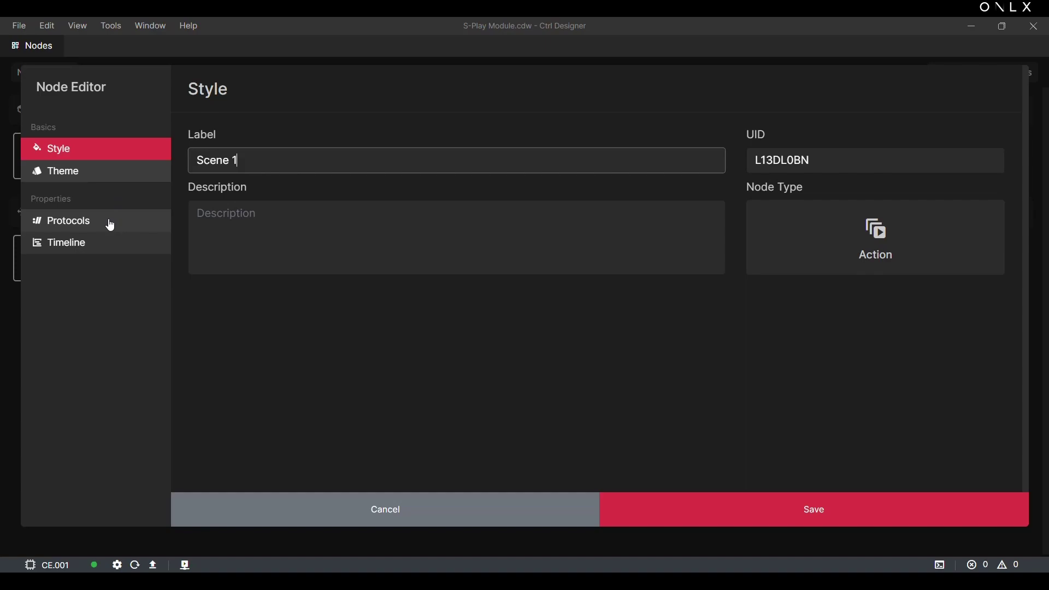
- Add a module protocol labelled 'S-Play Cue 4' to the action
left_click(110, 225)
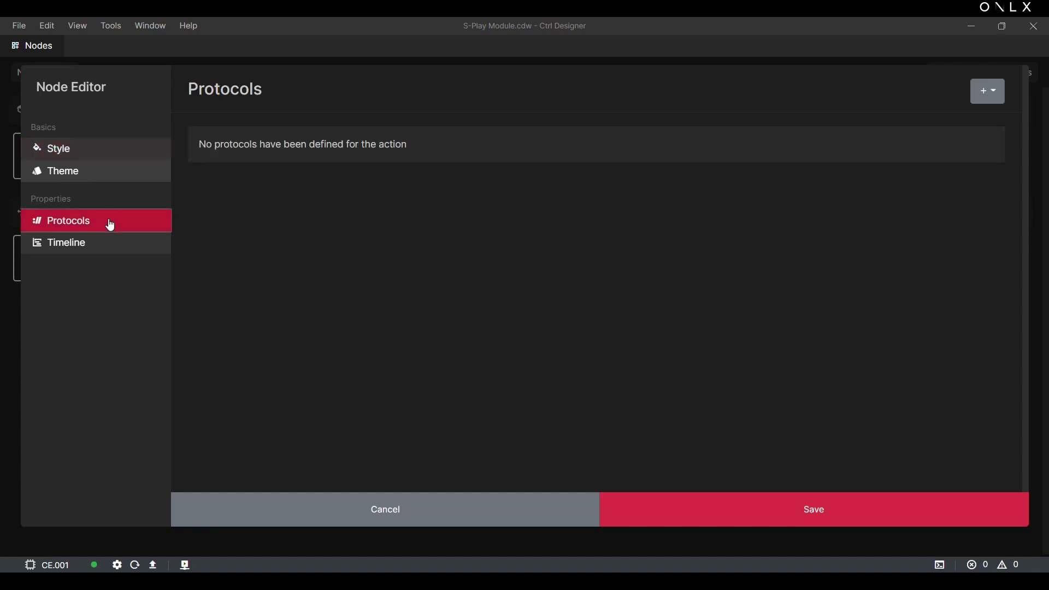
left_click(987, 91)
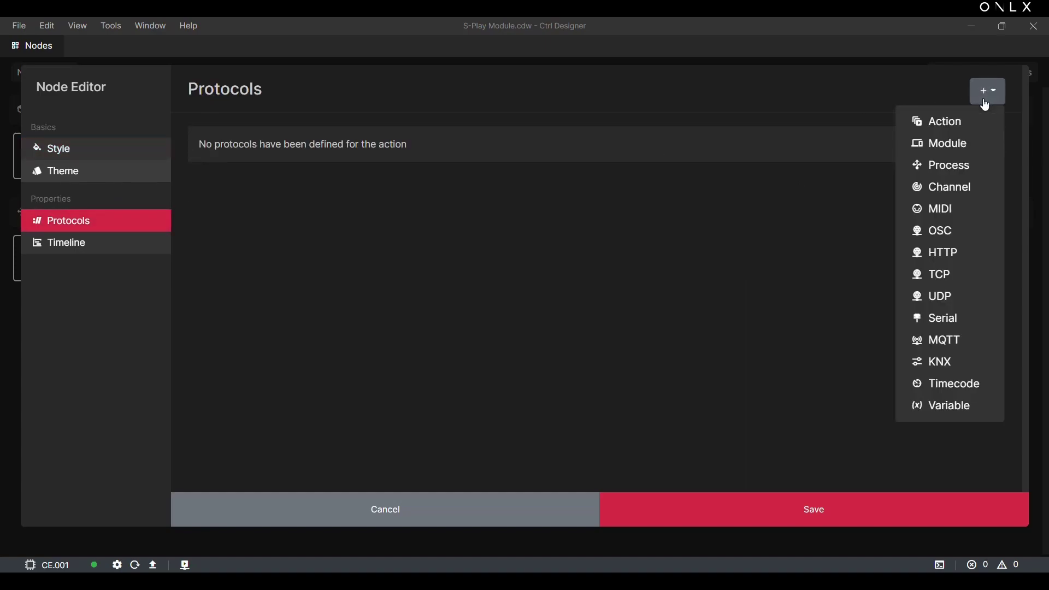
left_click(960, 144)
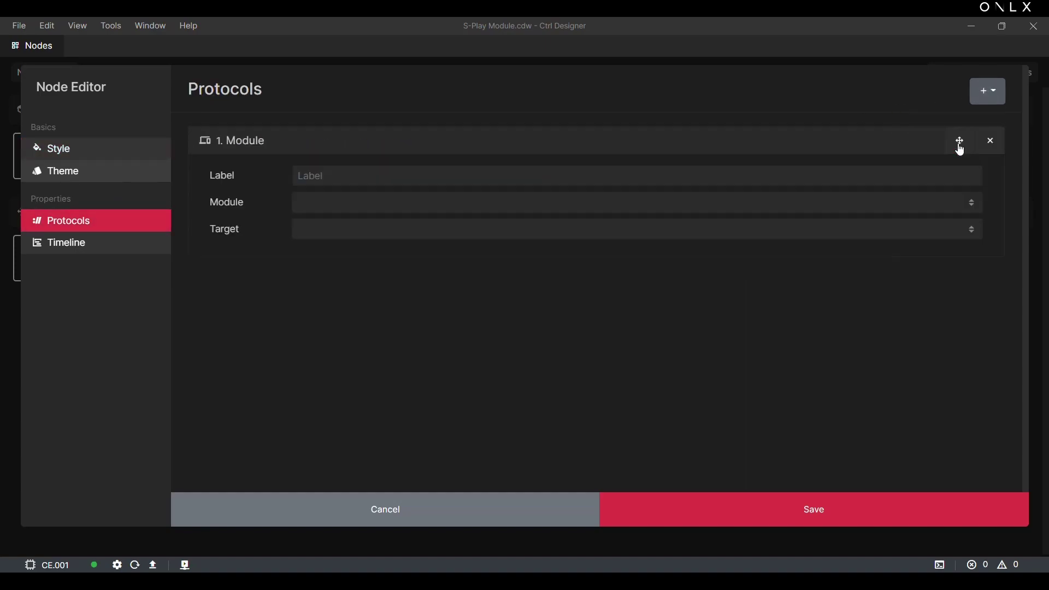
left_click(619, 182)
type("S-Play")
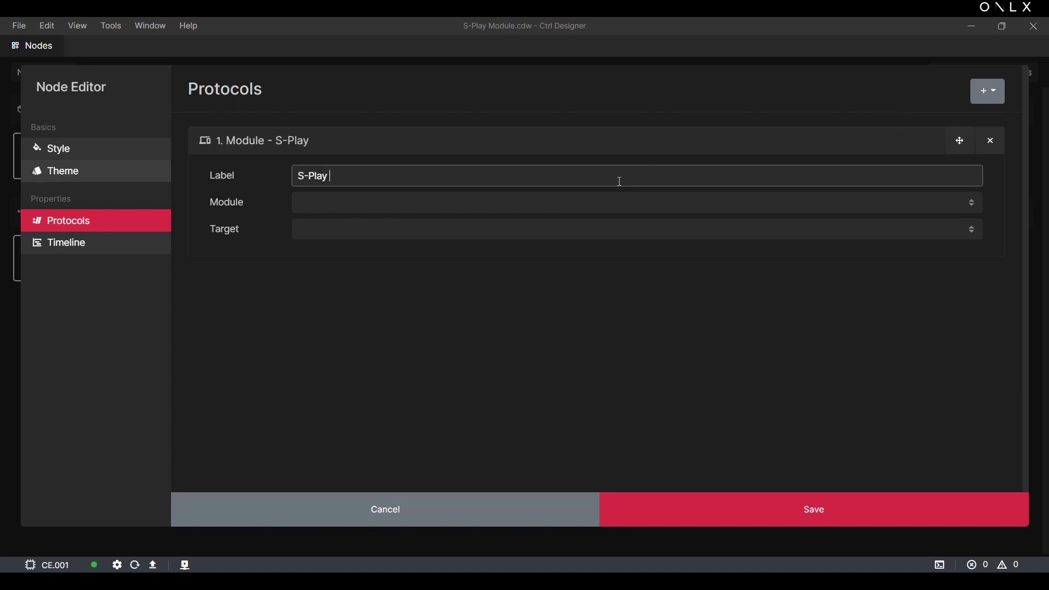
type(" Cue 4")
- Set the protocol's module to S-Play, target Play Playlist, with Playlist Id 4
left_click(576, 205)
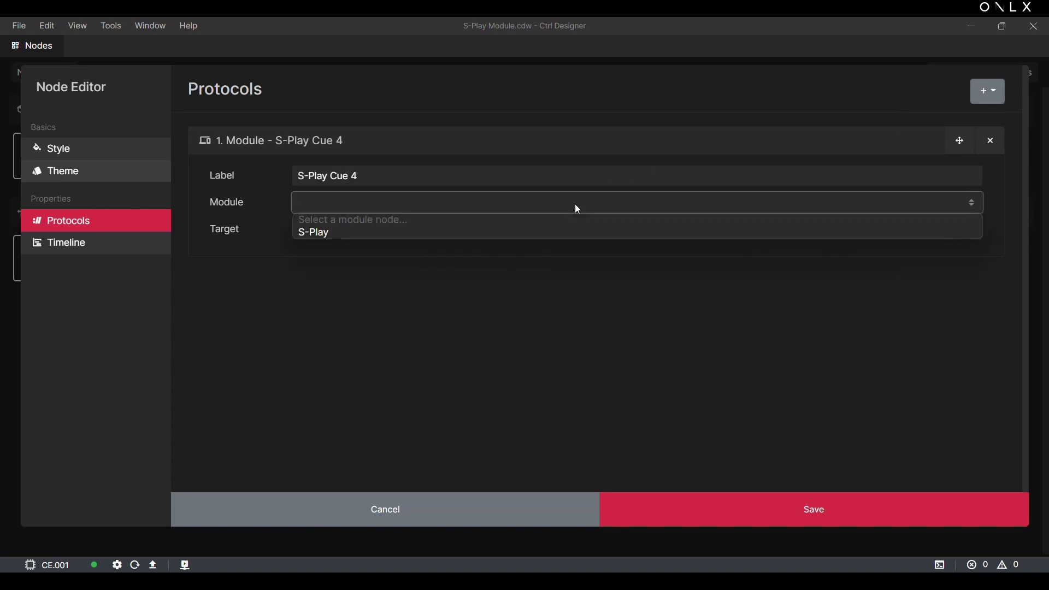
left_click(551, 236)
left_click(538, 231)
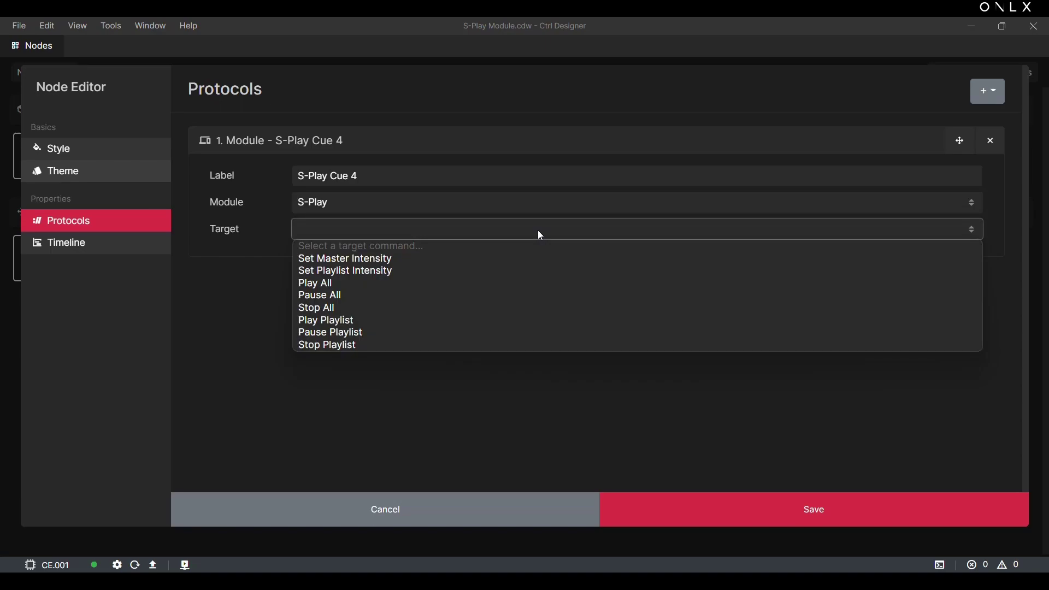
left_click(392, 319)
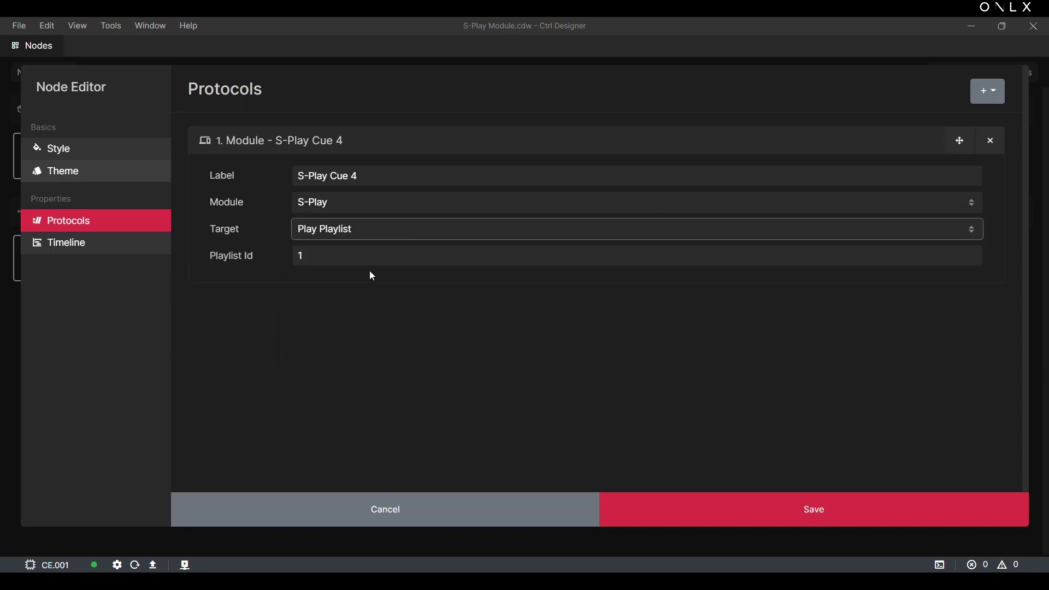
left_click(376, 255)
key("BackSpace")
type("4")
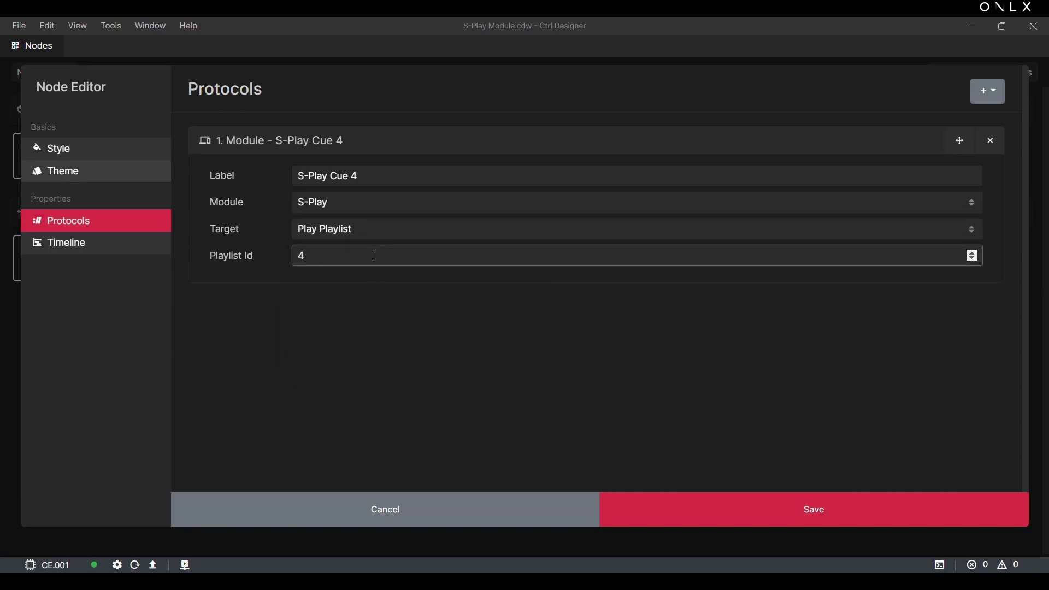
key("ctrl+Tab")
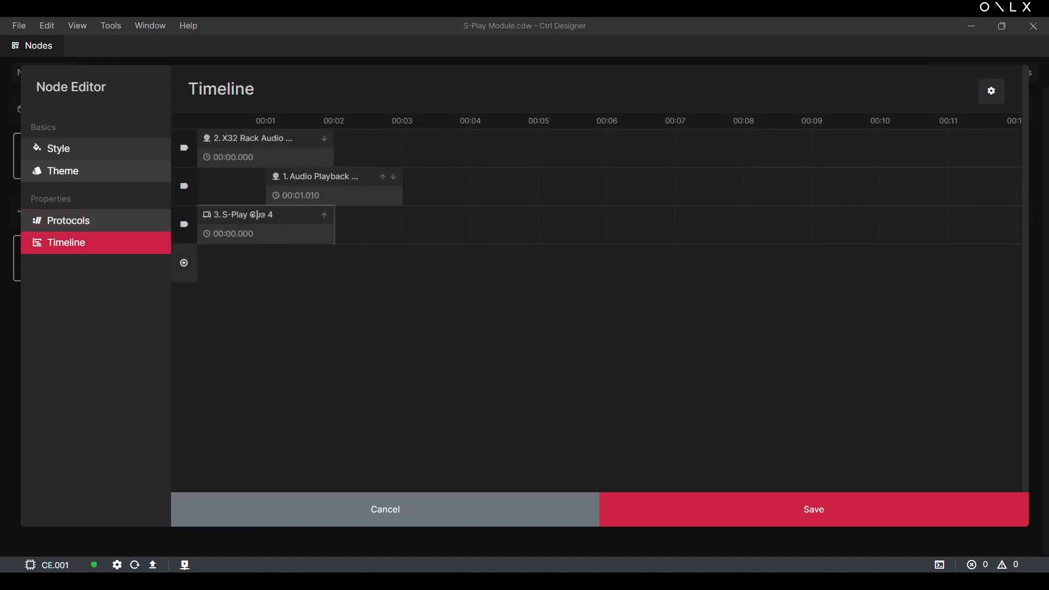
- Move the S-Play Cue 4 clip on the timeline to start at 00:03.700
left_click_drag(258, 215, 525, 230)
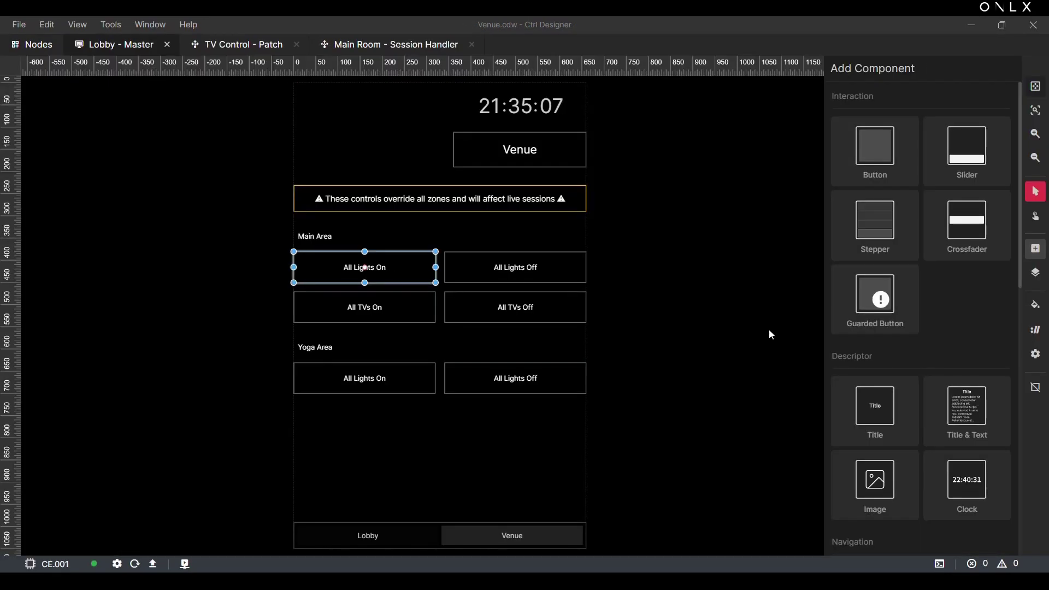
- Add a 'lights on' module protocol using S-Play's Play Playlist with playlist 1 to the button
left_click(1035, 330)
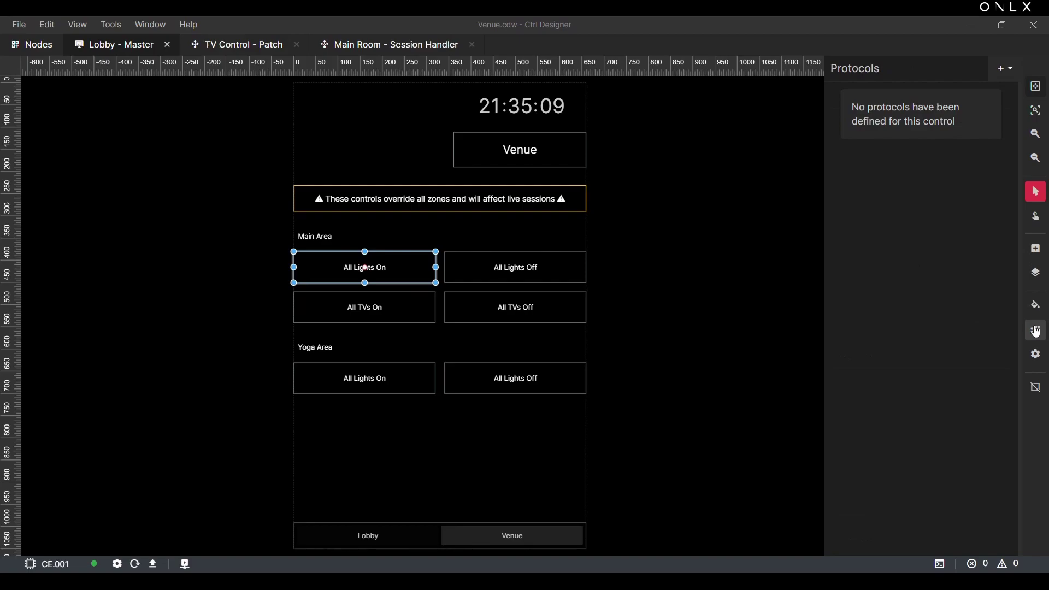
left_click(998, 70)
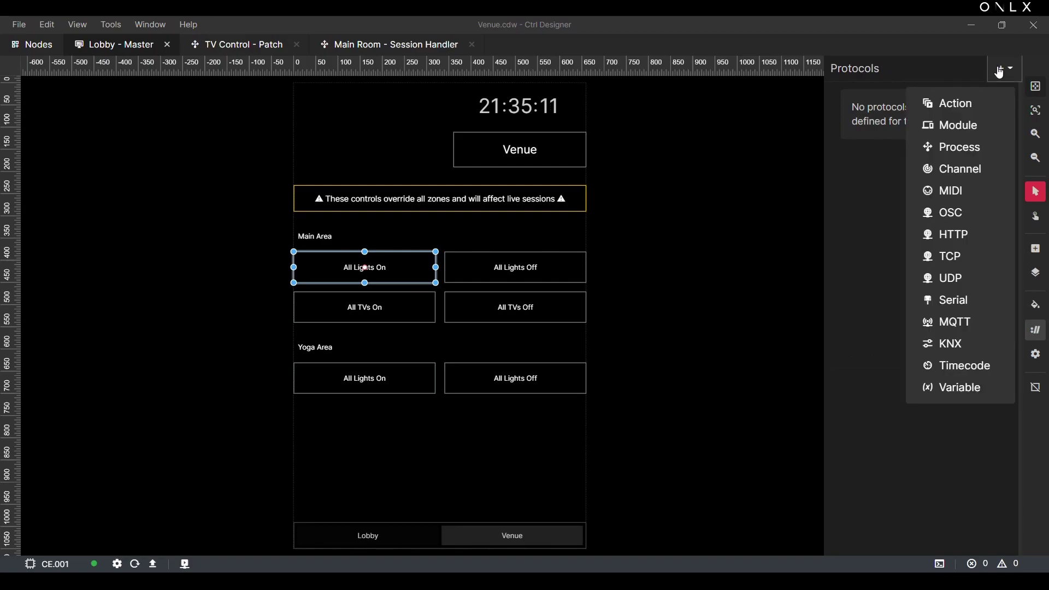
left_click(983, 127)
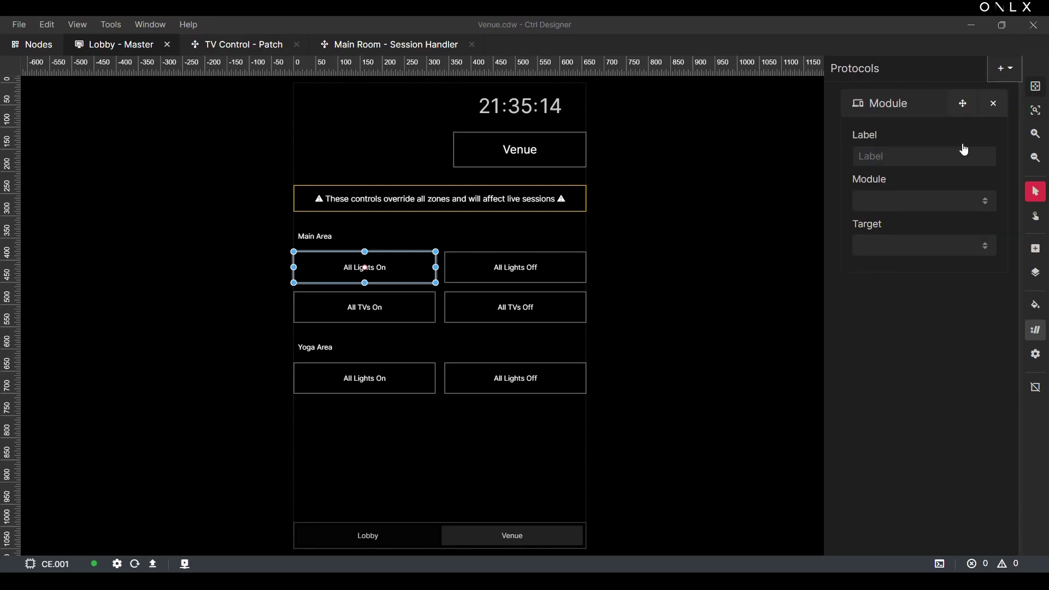
left_click(938, 160)
type("lights on")
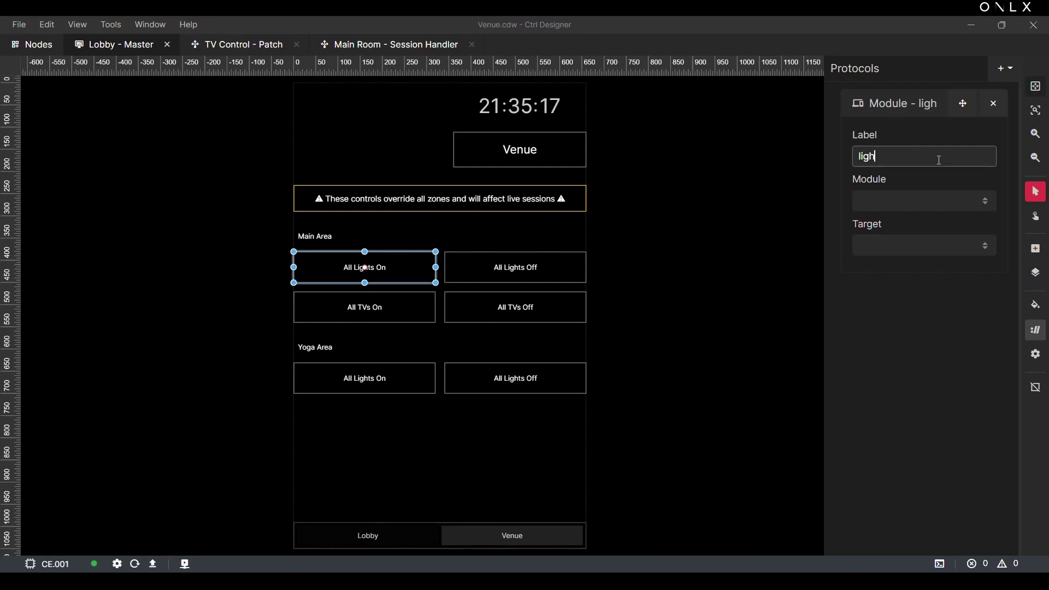
left_click(933, 202)
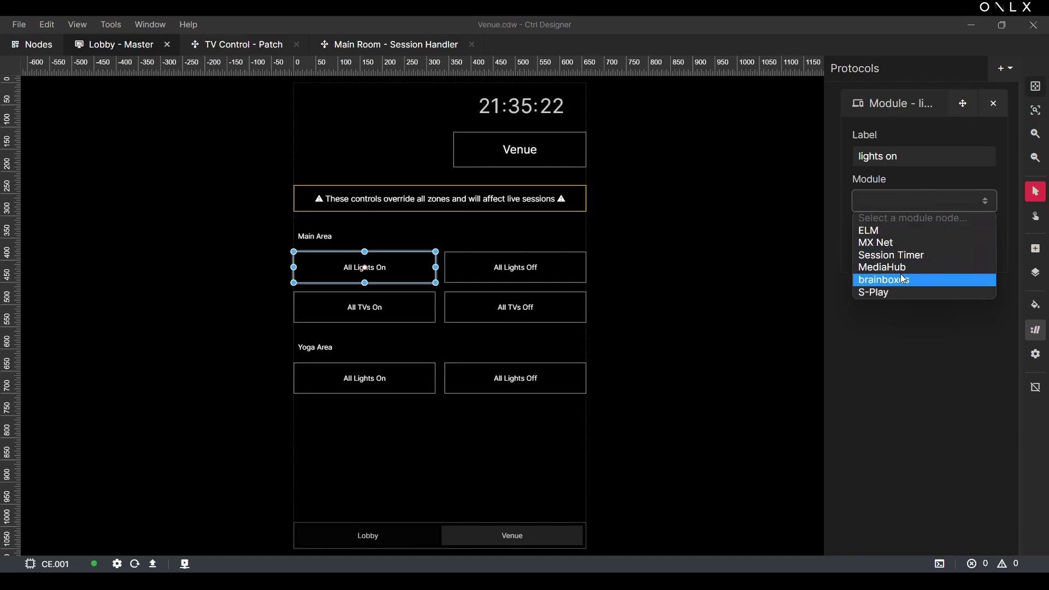
left_click(897, 292)
left_click(911, 245)
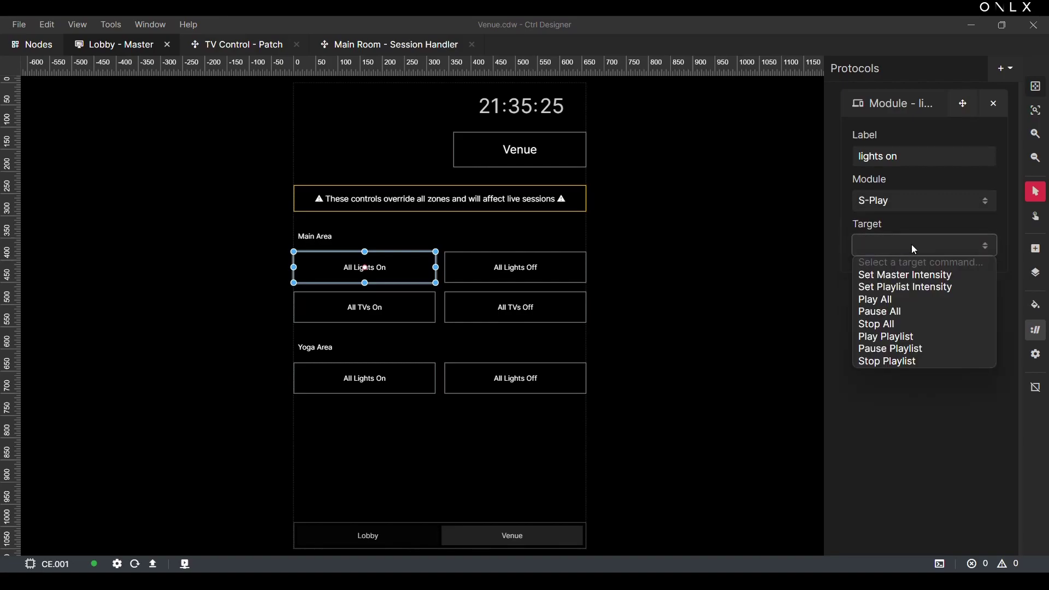
left_click(901, 336)
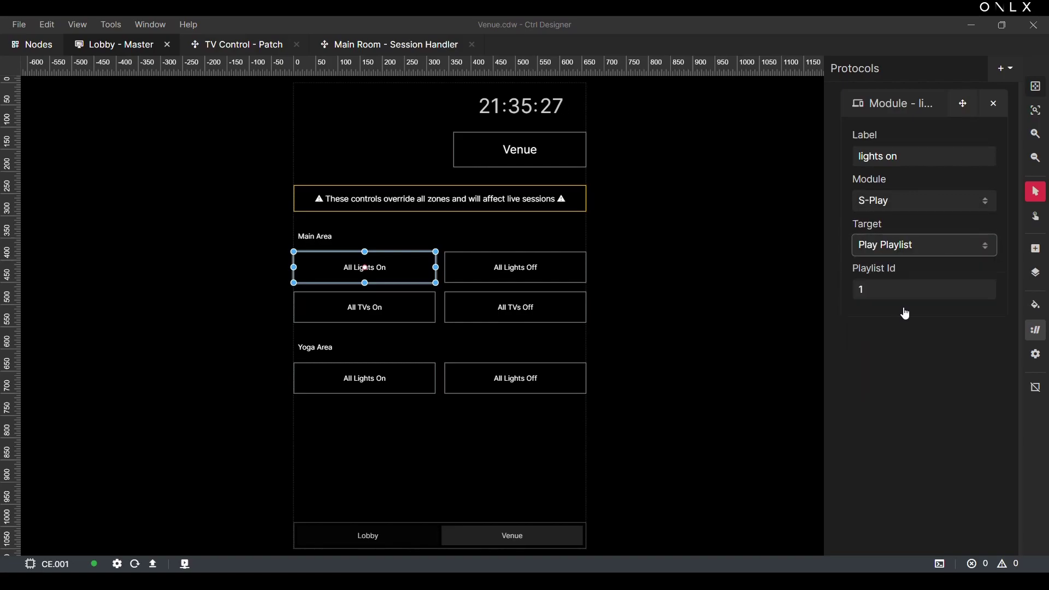
left_click(1010, 72)
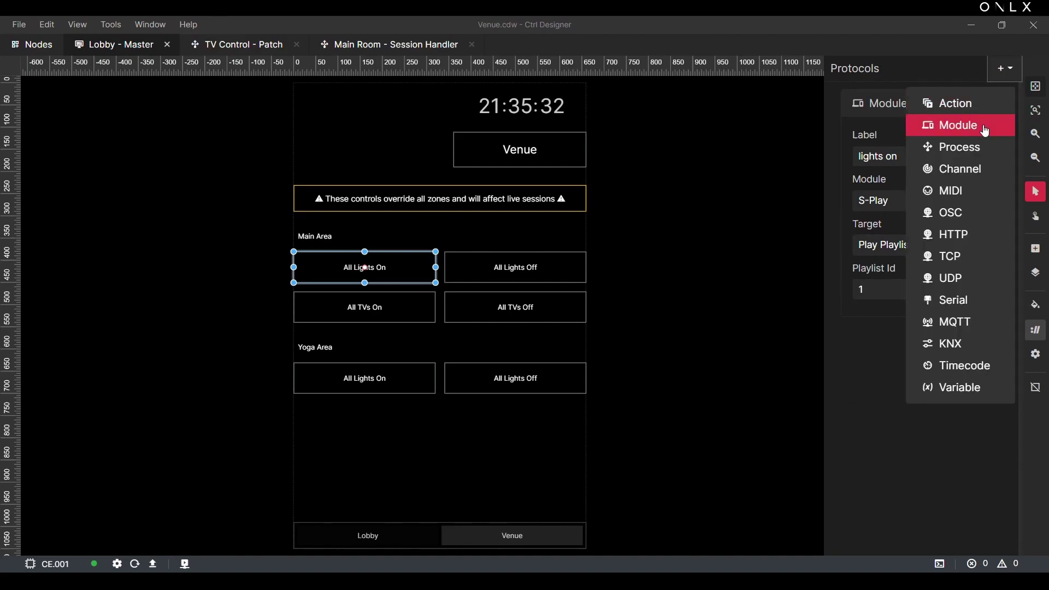
- Add a 'full intensity' S-Play protocol targeting Set Master Intensity at 1
left_click(984, 127)
left_click(892, 158)
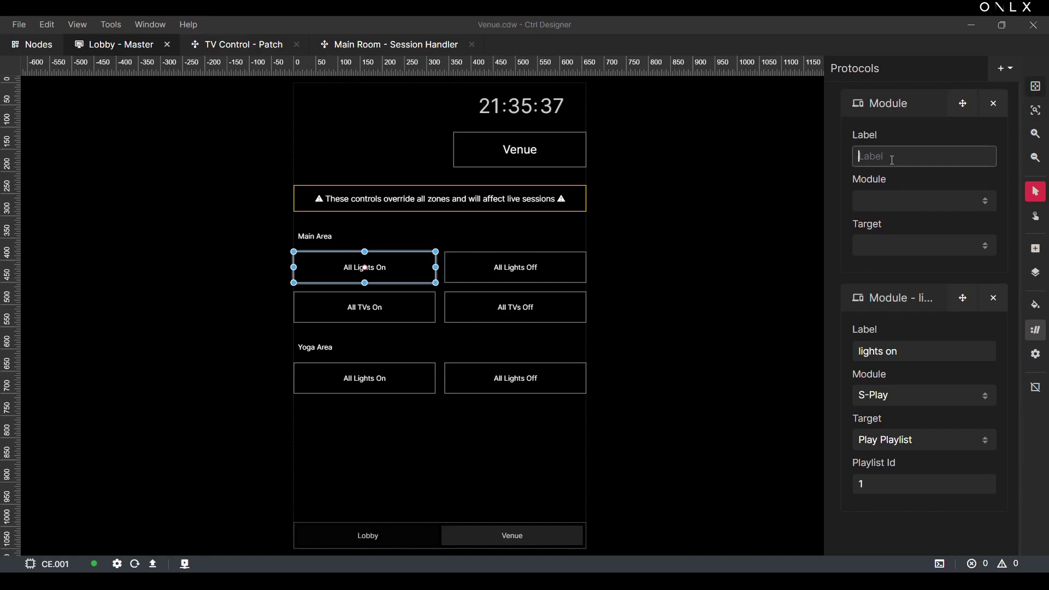
type("full intensity")
left_click(883, 205)
left_click(875, 292)
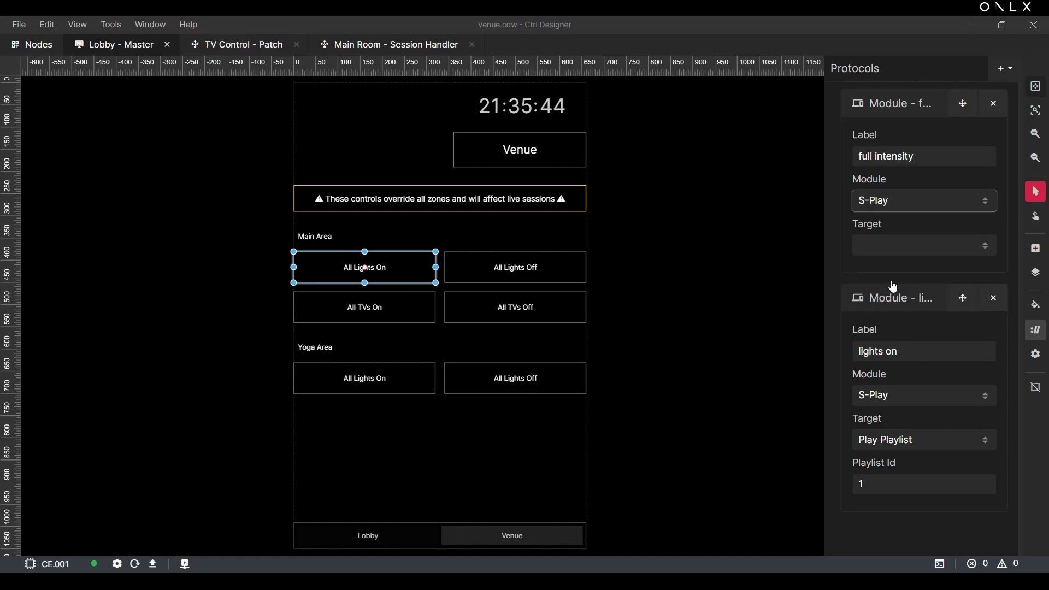
left_click(928, 247)
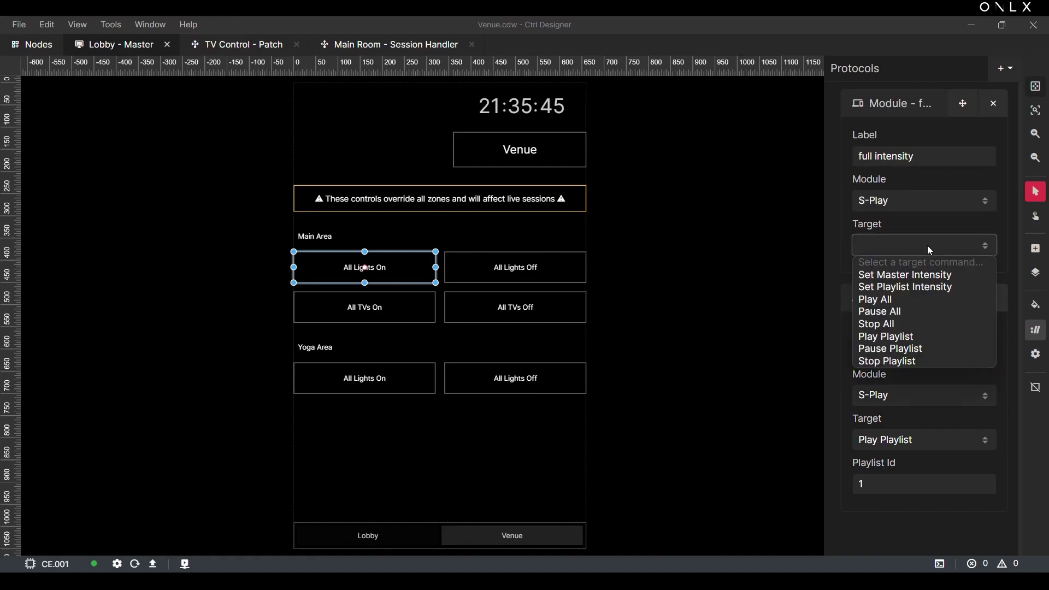
left_click(922, 273)
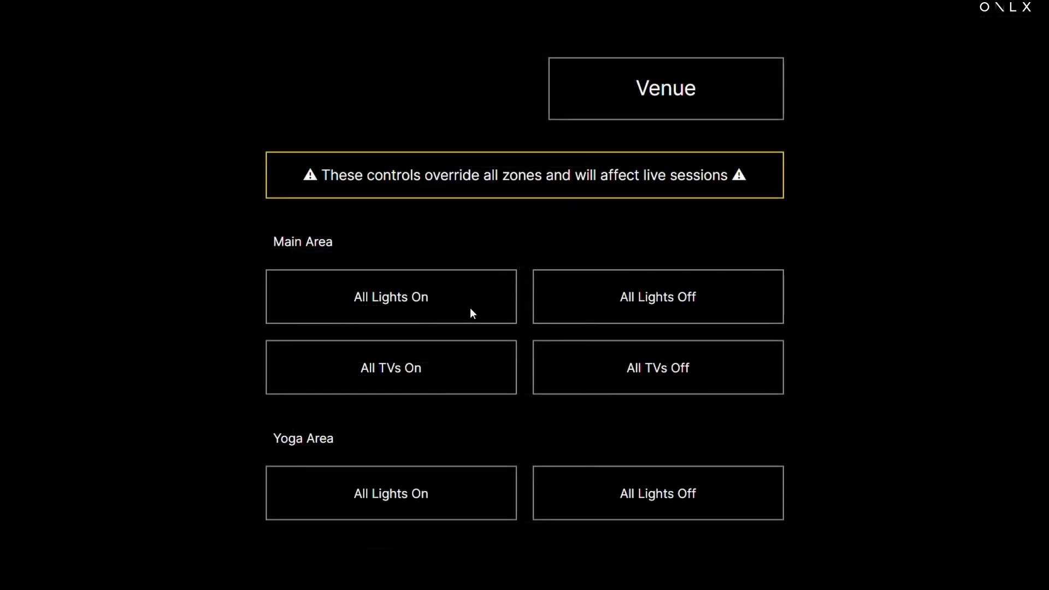
- Test the Main Area All Lights On and Off buttons, ending with lights on
left_click(470, 309)
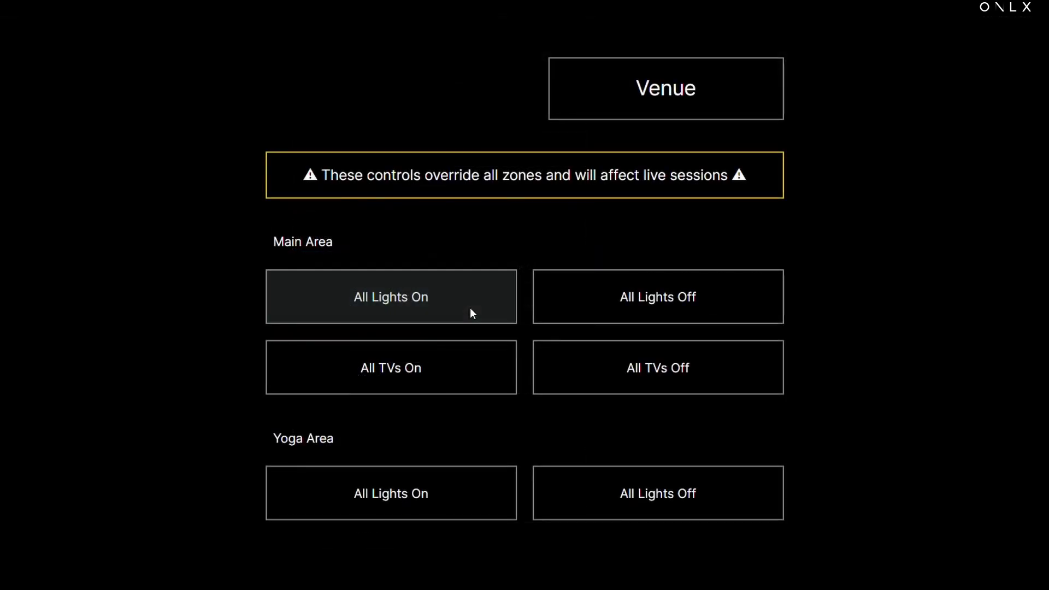
left_click(580, 306)
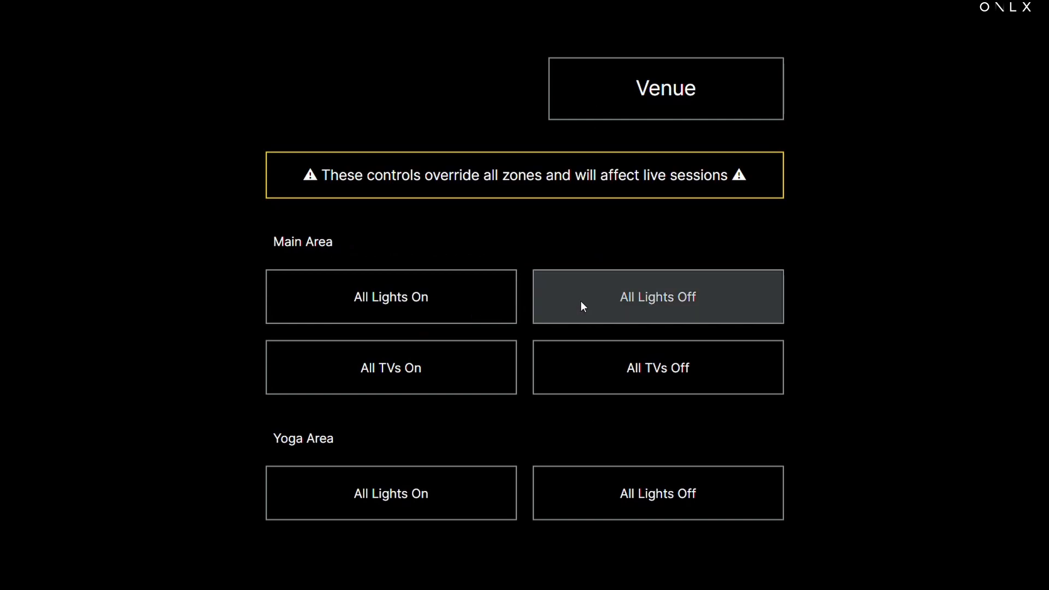
left_click(468, 291)
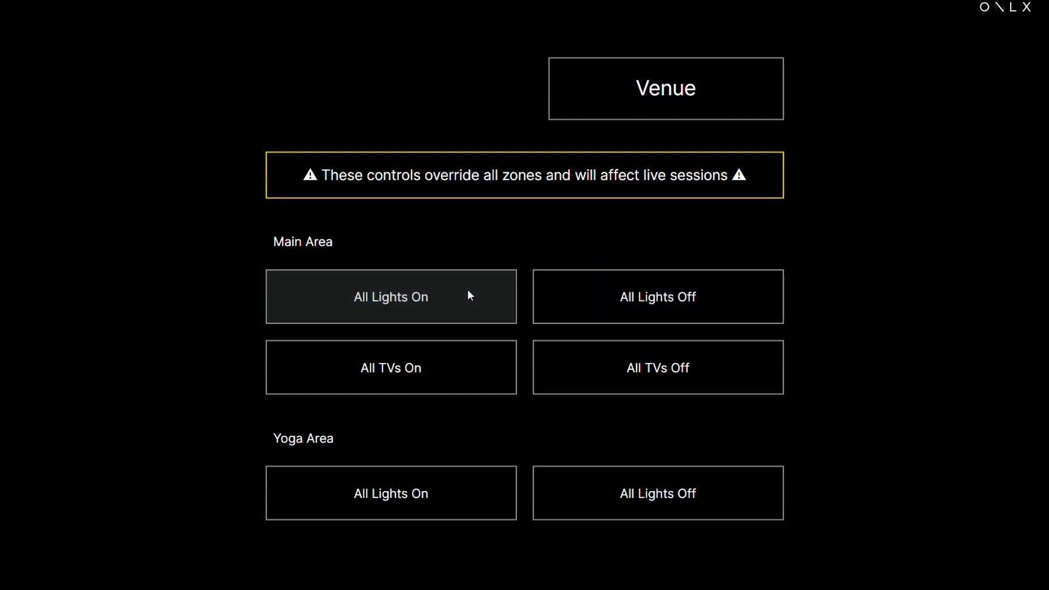